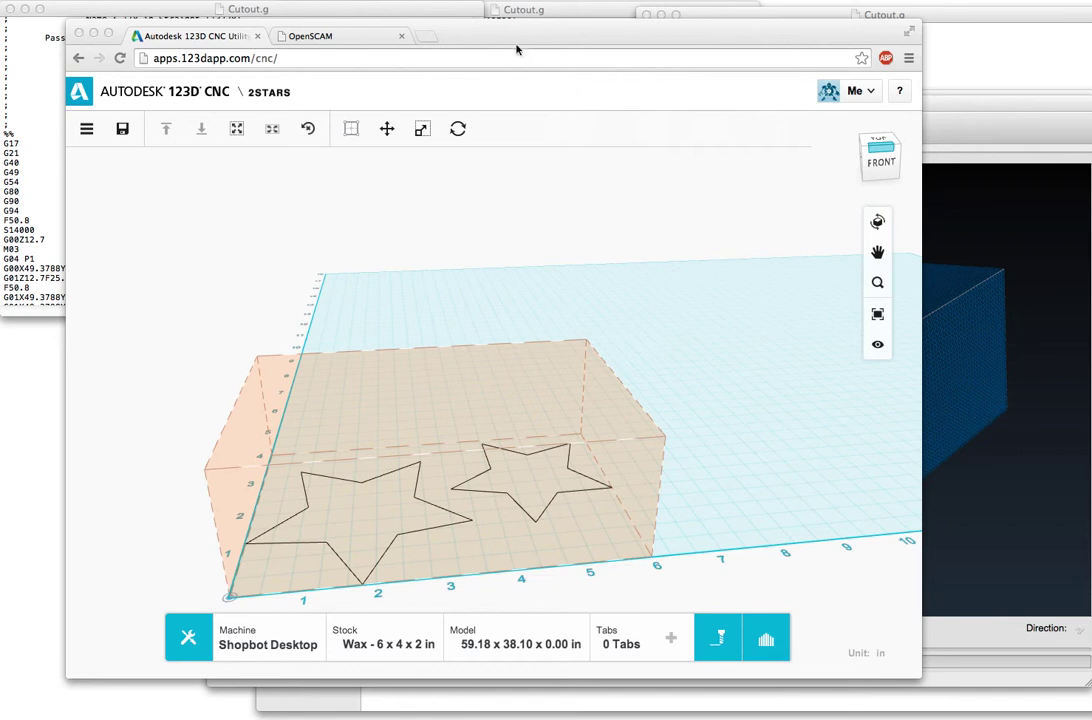
Change the 123D CNC stock from Wax to Plywood - 6 x 4 x 0.5 in
left_click_drag(507, 37, 546, 52)
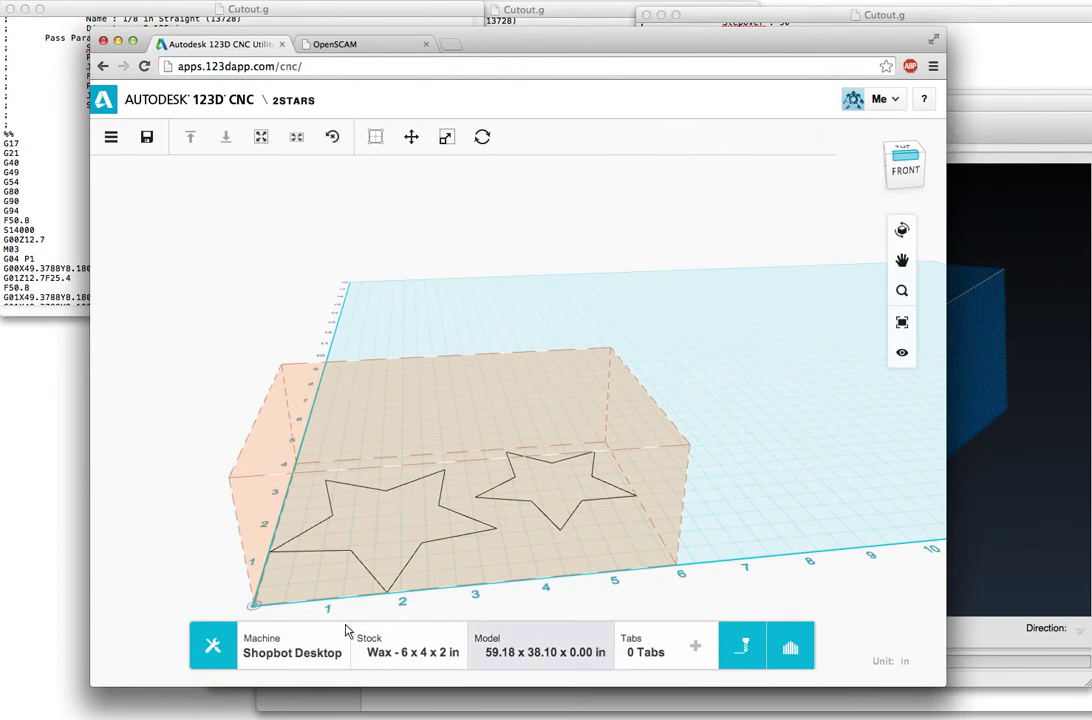
left_click(438, 652)
left_click(503, 500)
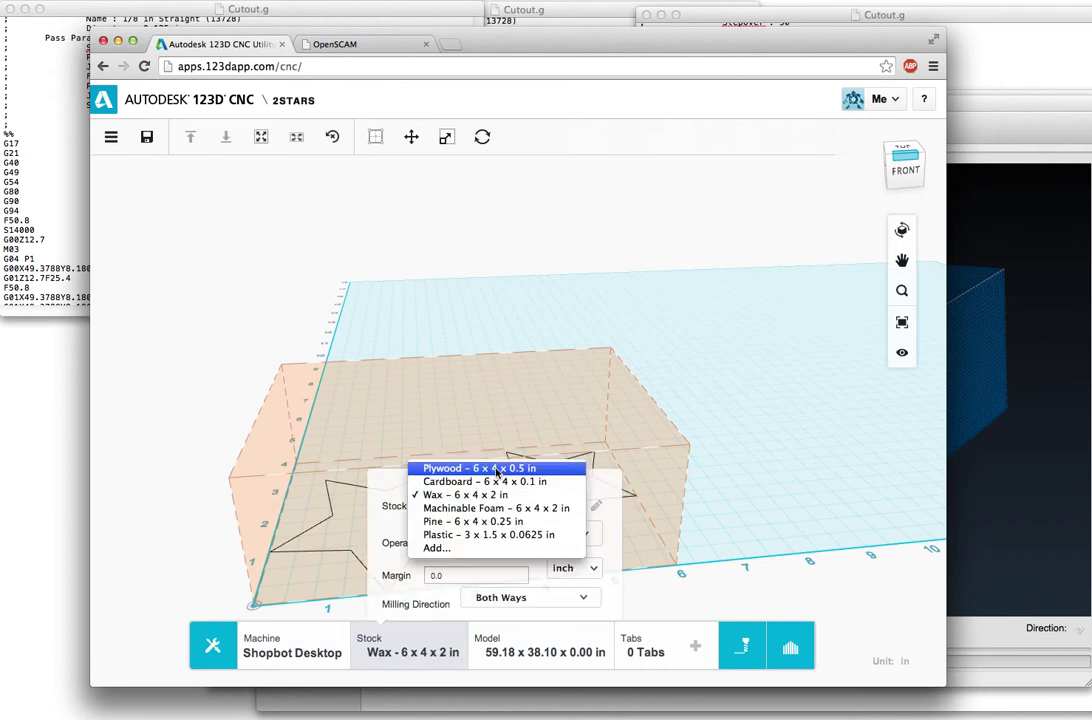
left_click(470, 468)
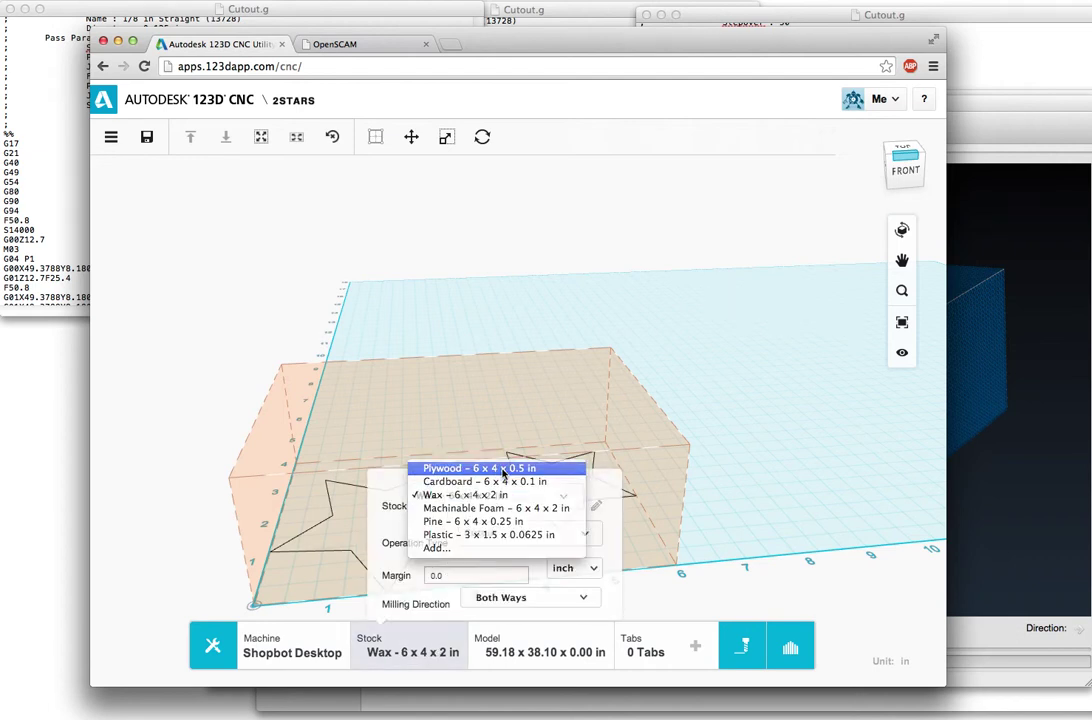
left_click(1024, 394)
Snap to an isometric view and play the foam Cutout.g star-cutting simulation
left_click_drag(1024, 390, 619, 522)
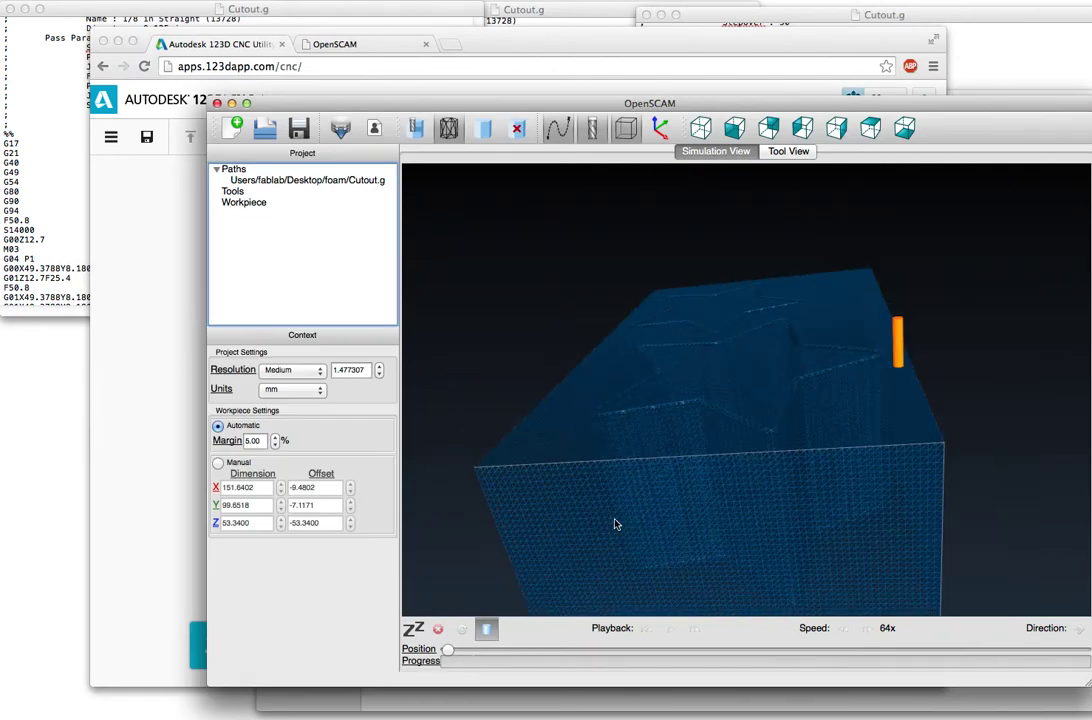
left_click(703, 131)
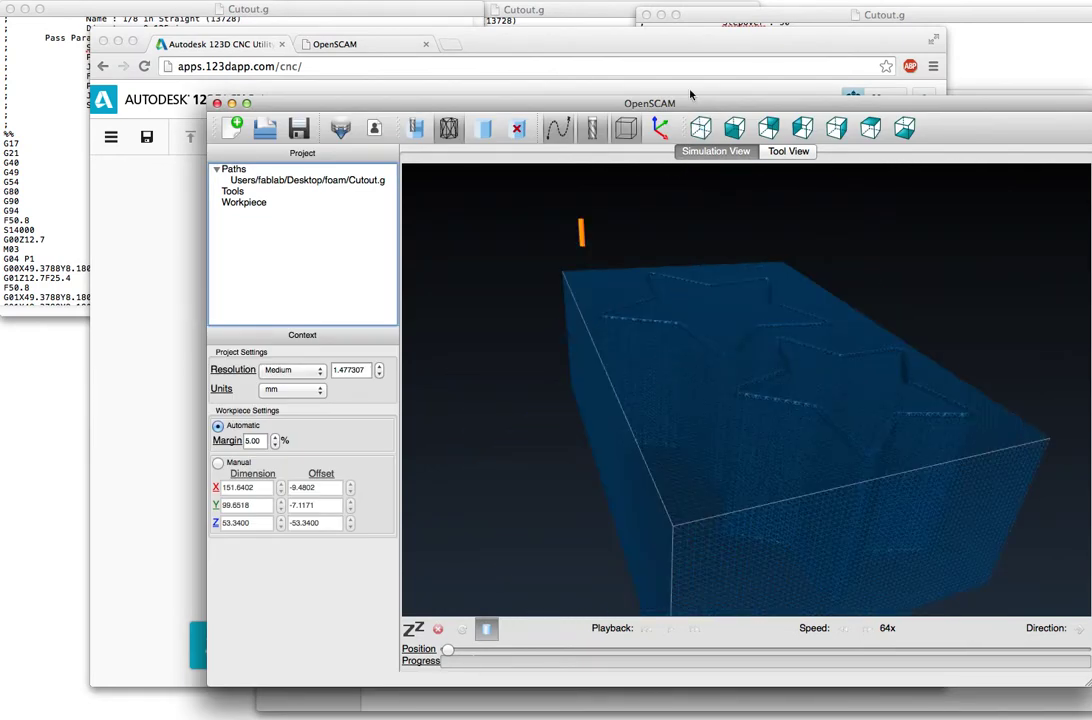
left_click_drag(529, 329, 580, 368)
left_click_drag(445, 216, 554, 285)
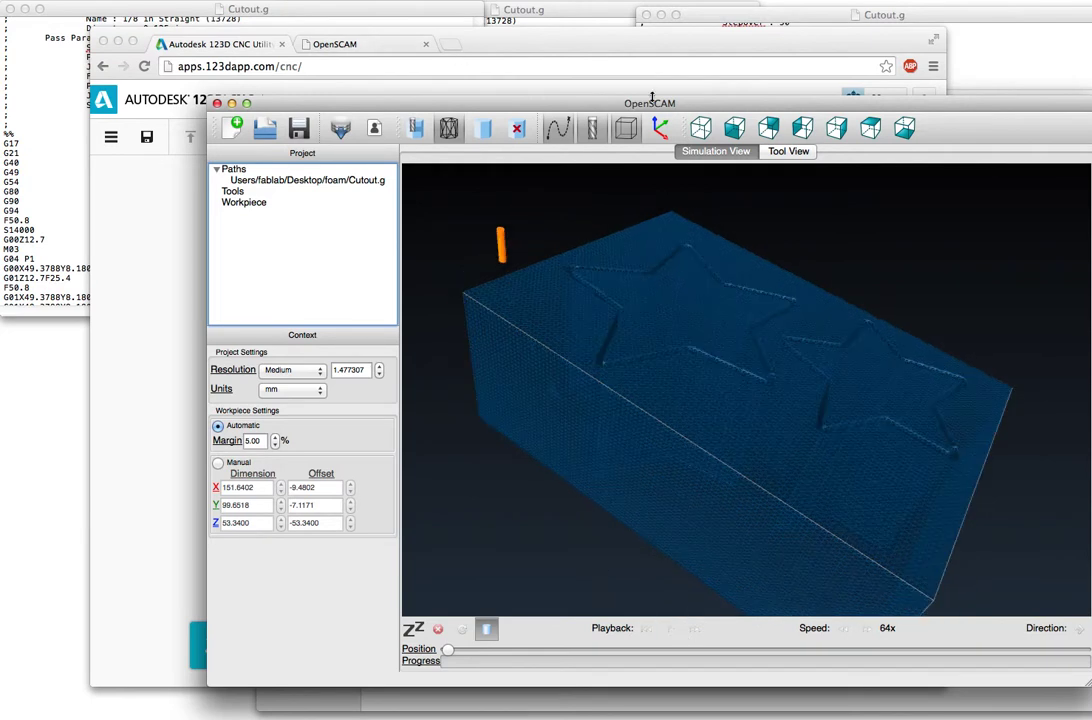
left_click(672, 637)
left_click_drag(756, 517, 745, 460)
left_click_drag(506, 377, 522, 397)
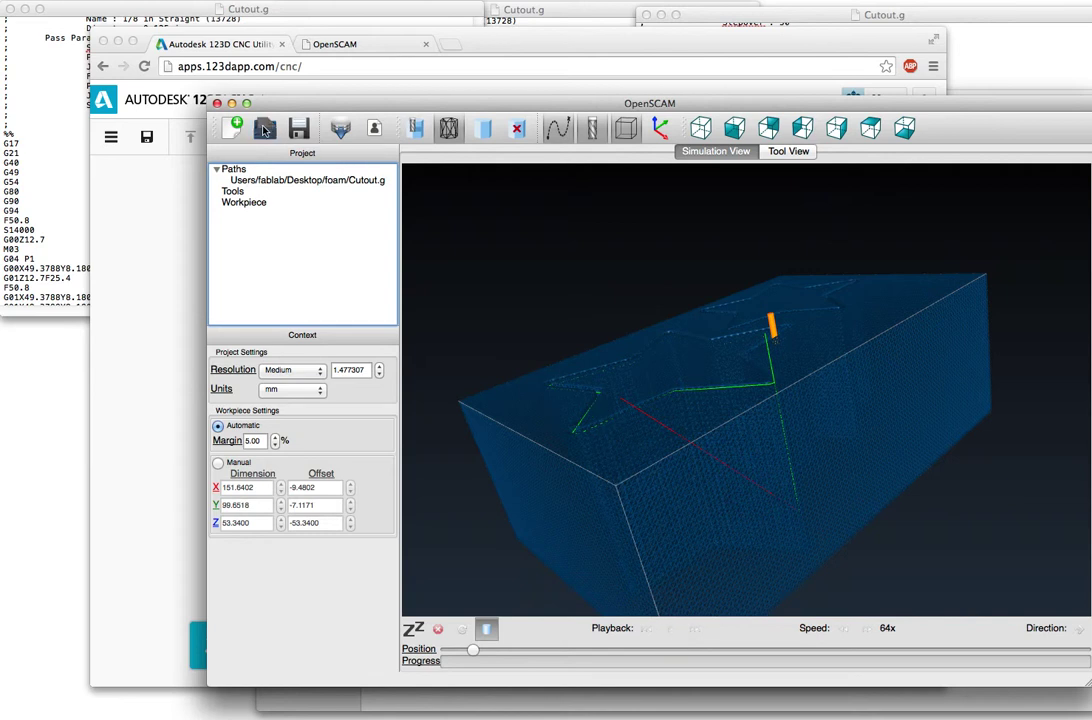
Open Cutout.g from Desktop > plywood with Files of type set to All Files
left_click(265, 130)
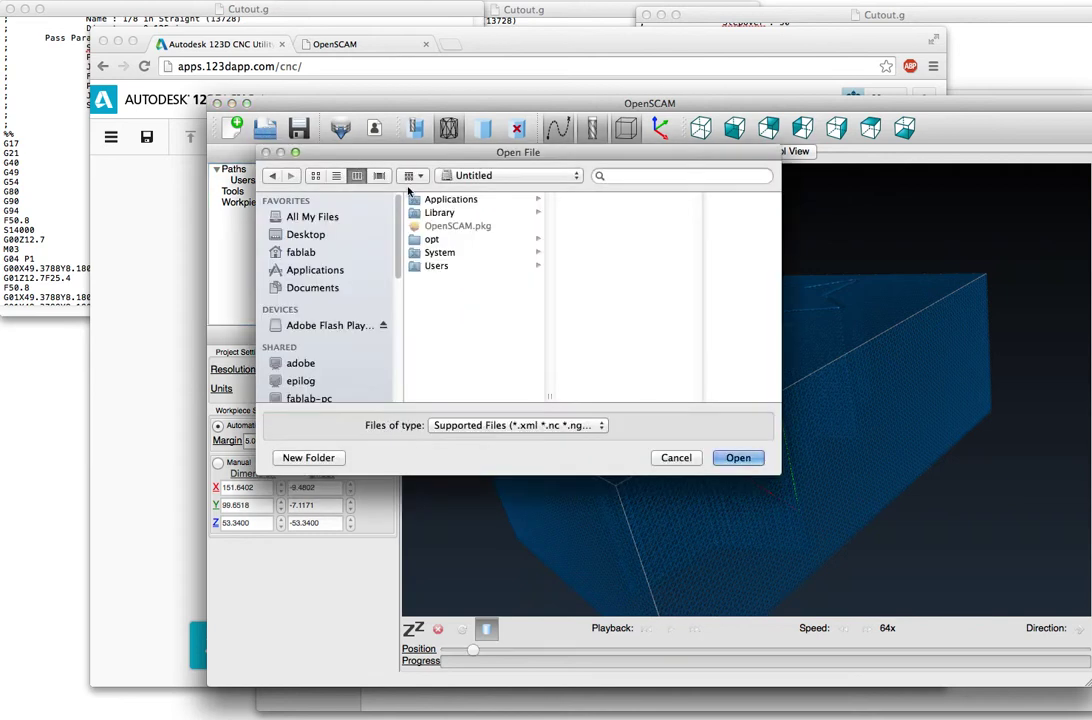
left_click(305, 234)
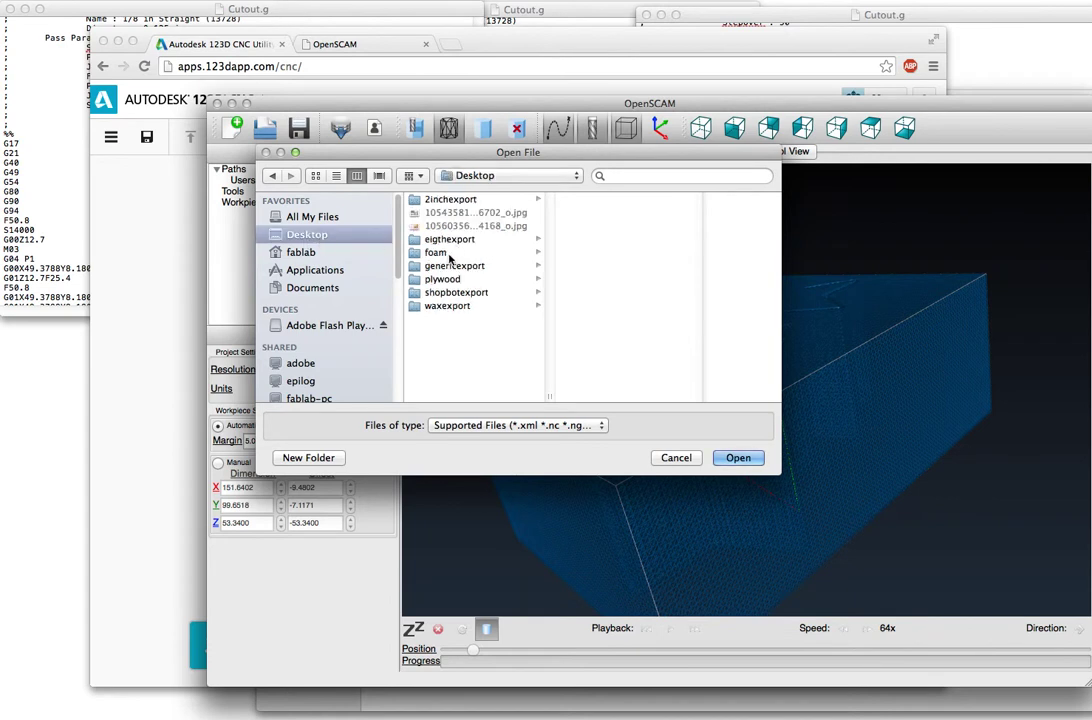
left_click(445, 279)
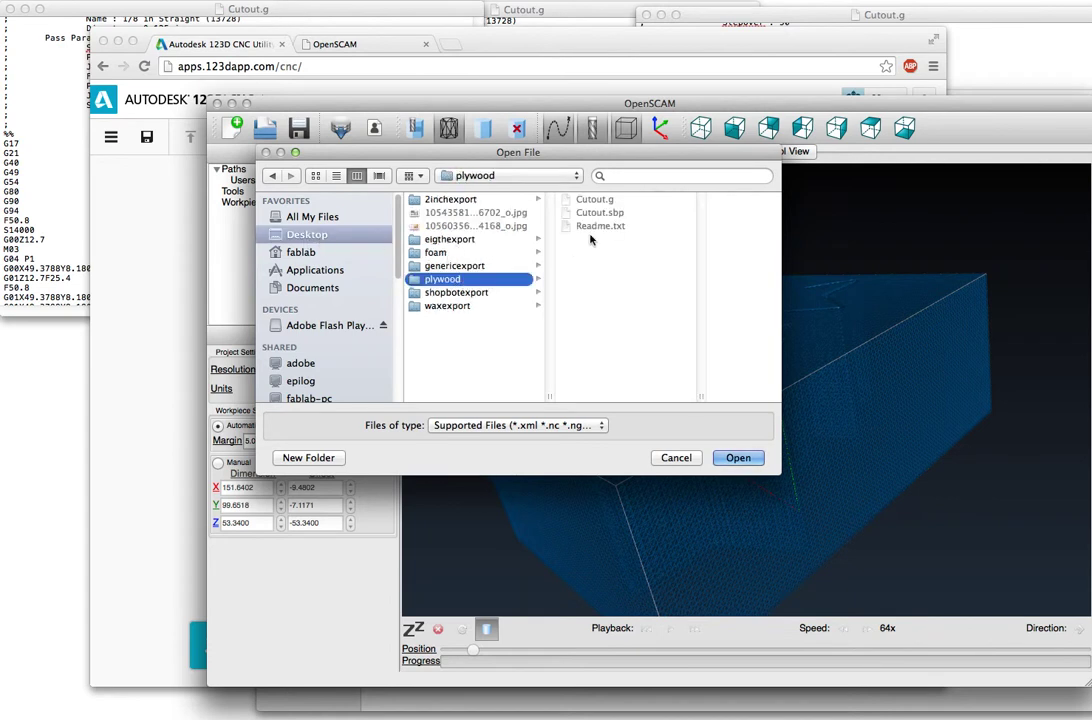
left_click(505, 425)
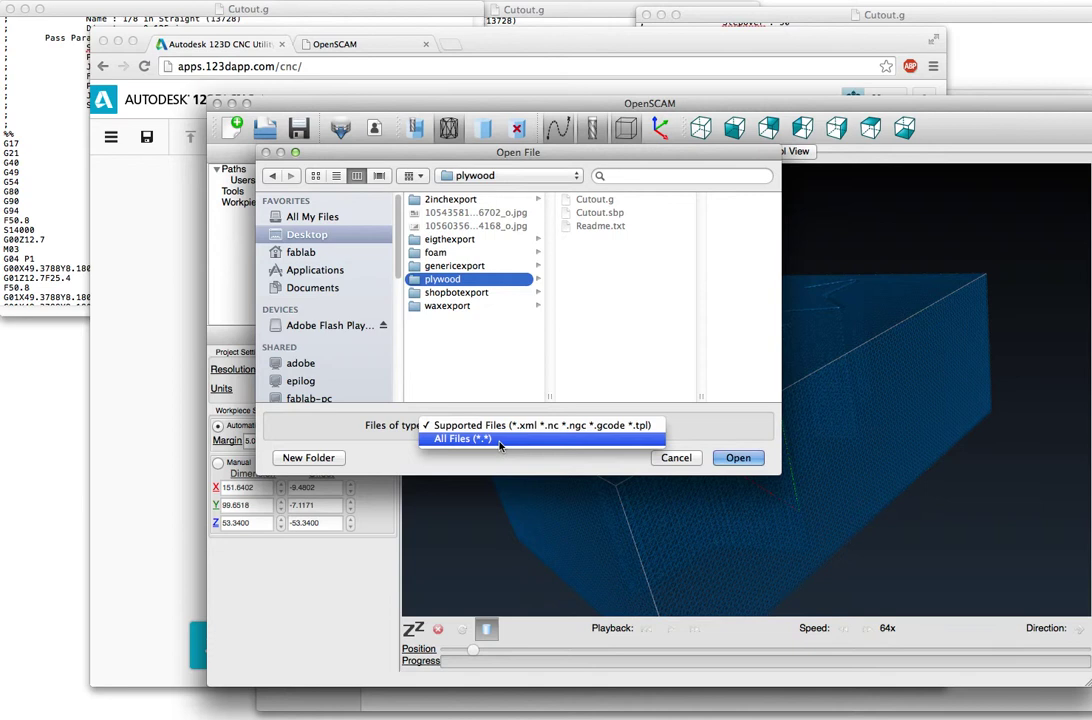
left_click(500, 440)
left_click(602, 204)
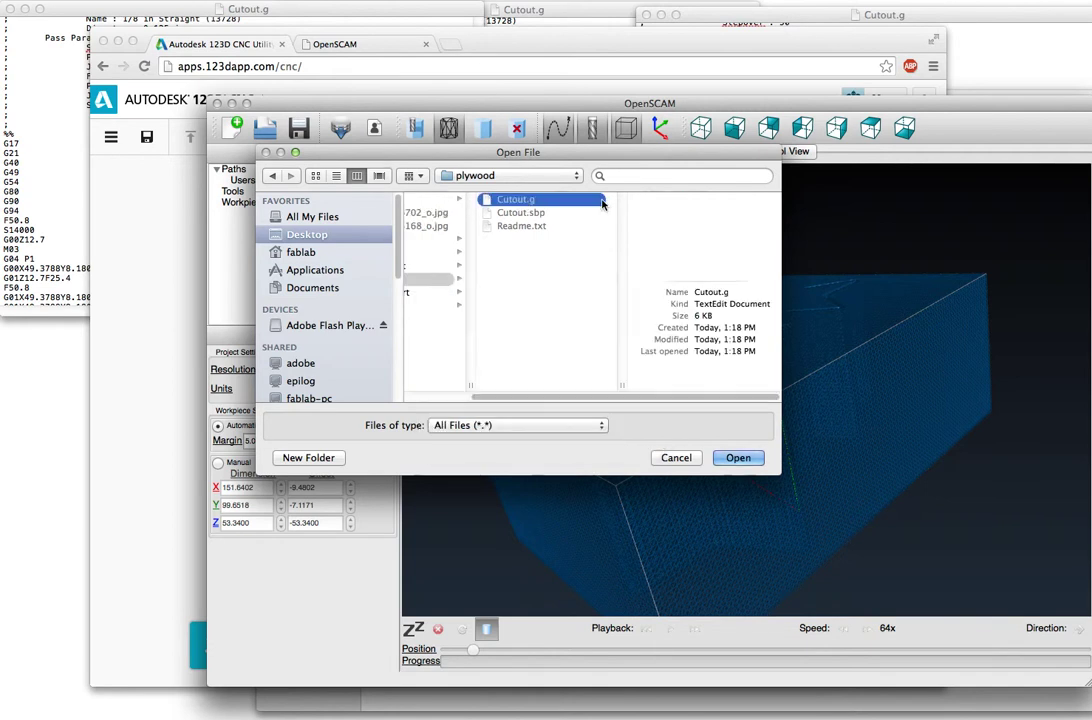
left_click(733, 457)
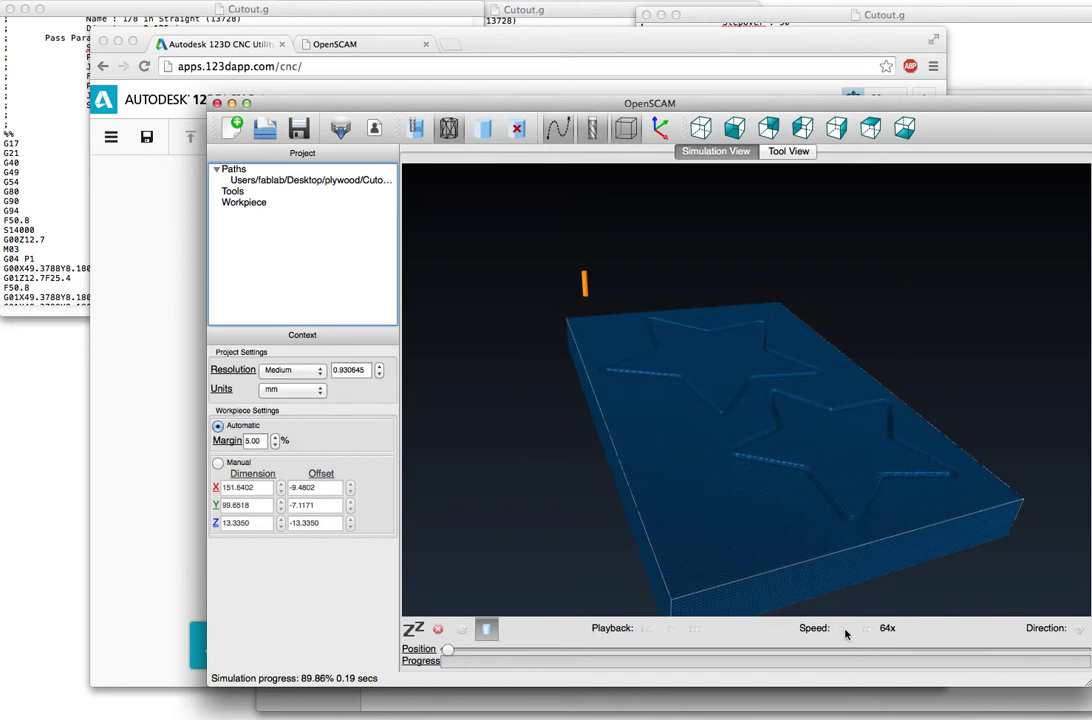
Adjust playback to 16x speed and tilt the view to watch the first star cut
left_click(845, 629)
left_click(845, 630)
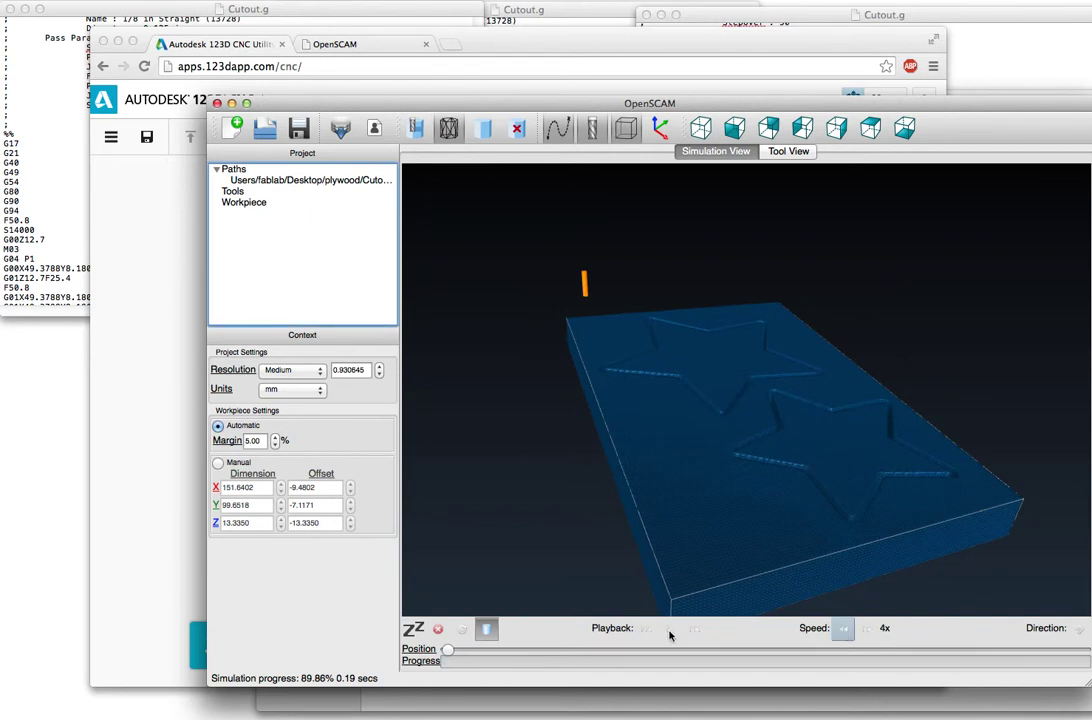
left_click_drag(524, 337, 703, 395)
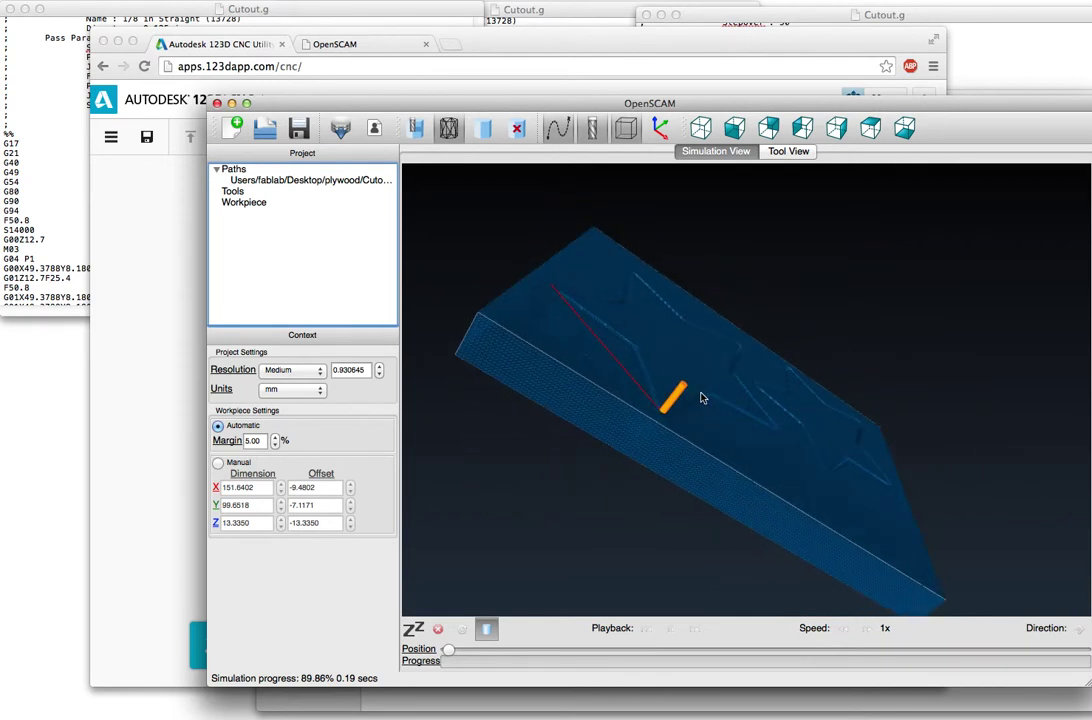
left_click(866, 629)
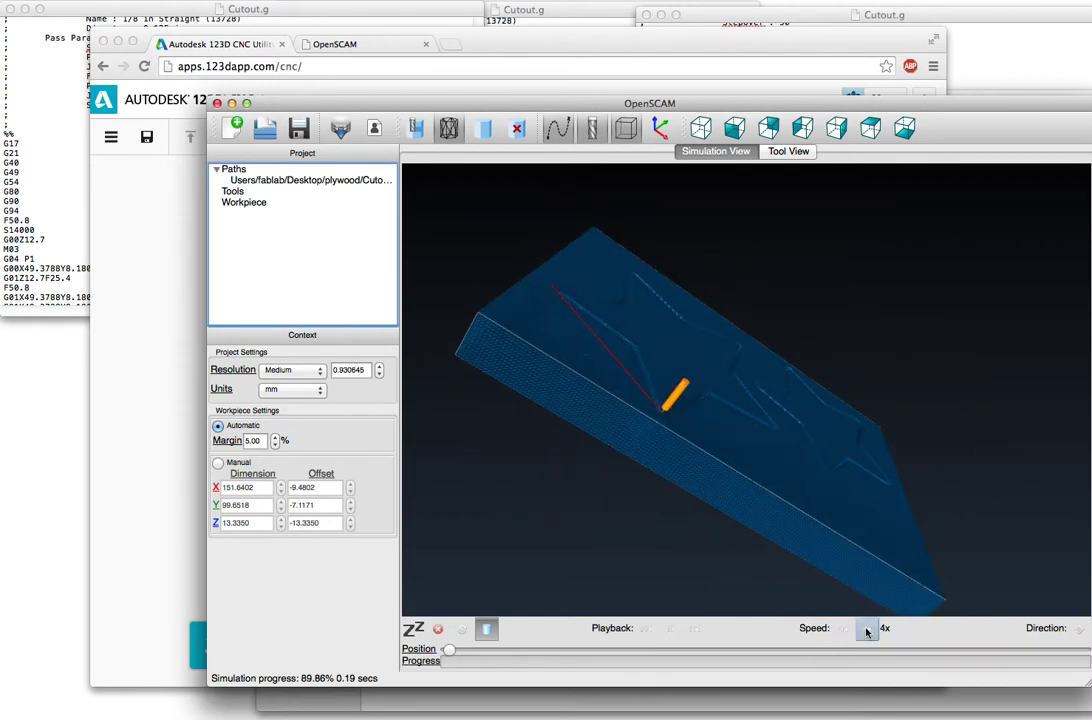
left_click(866, 630)
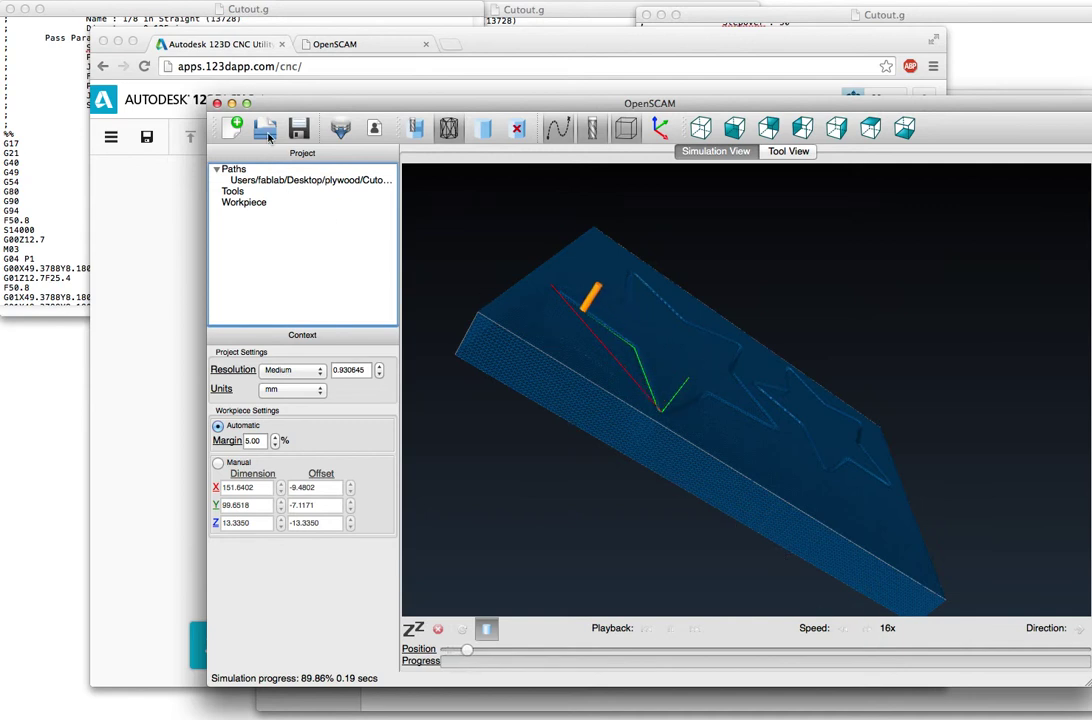
left_click_drag(607, 297, 519, 324)
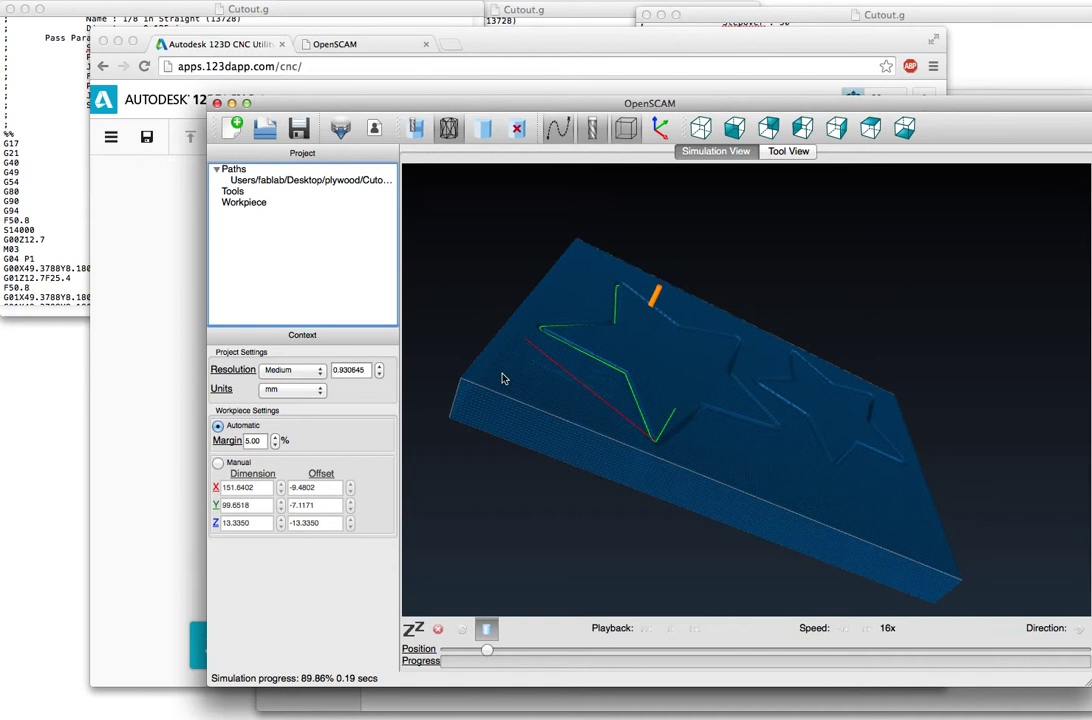
Close the Stock popover and show the Cut Out pass's tool and feed settings
left_click(182, 279)
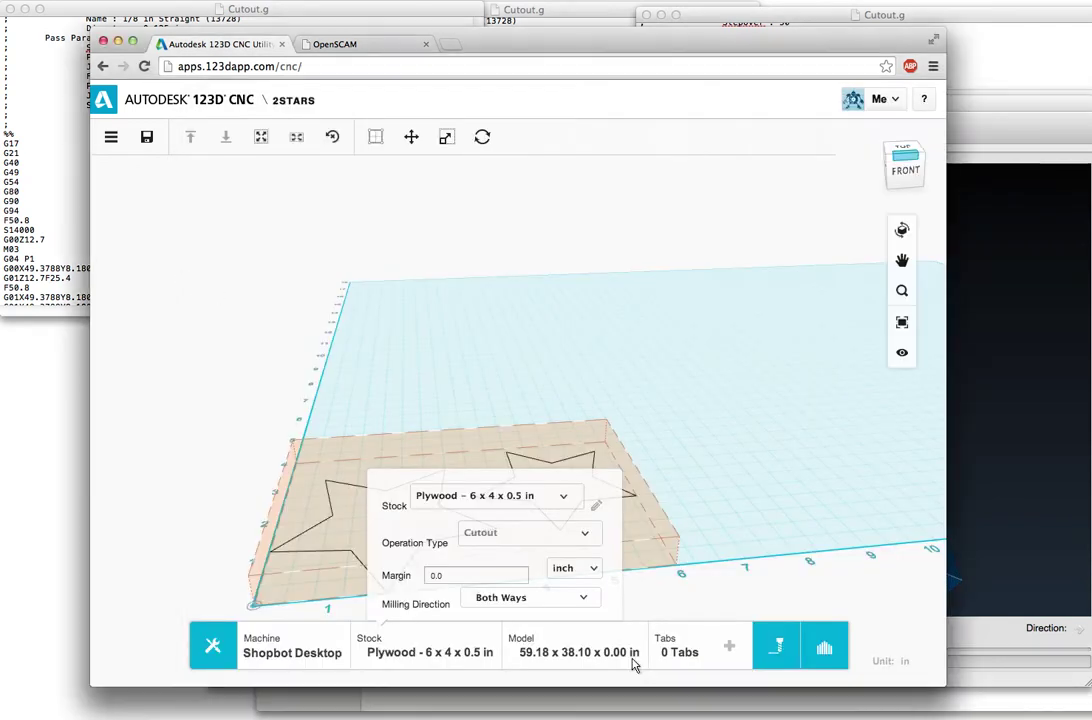
left_click(776, 646)
left_click(582, 649)
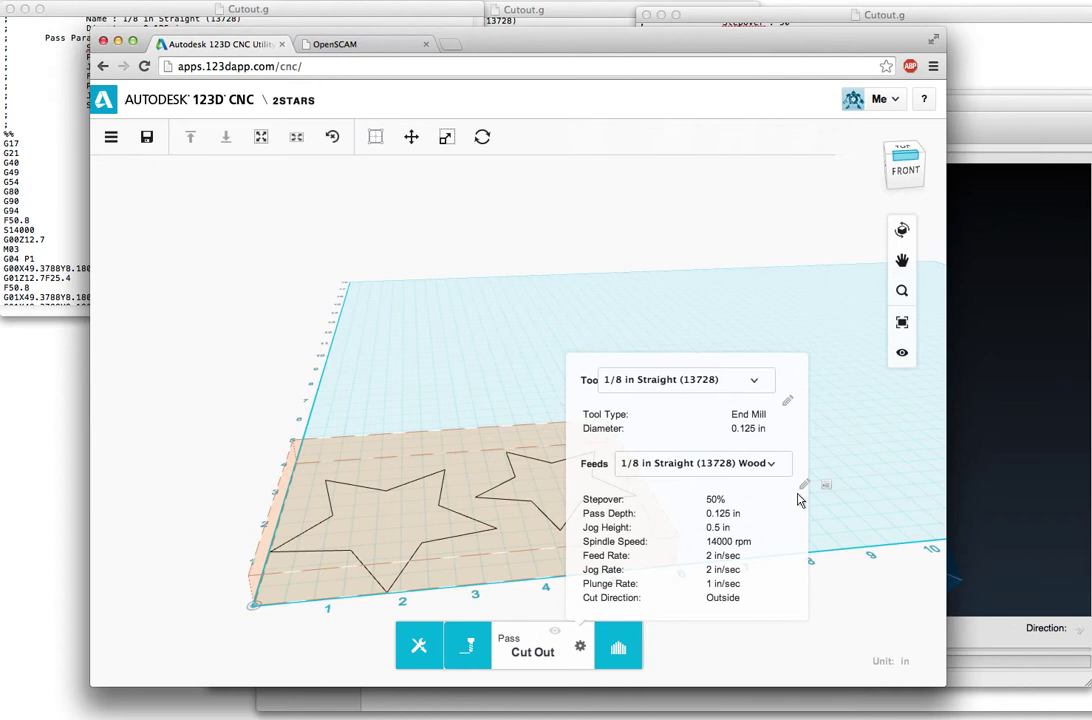
left_click(962, 420)
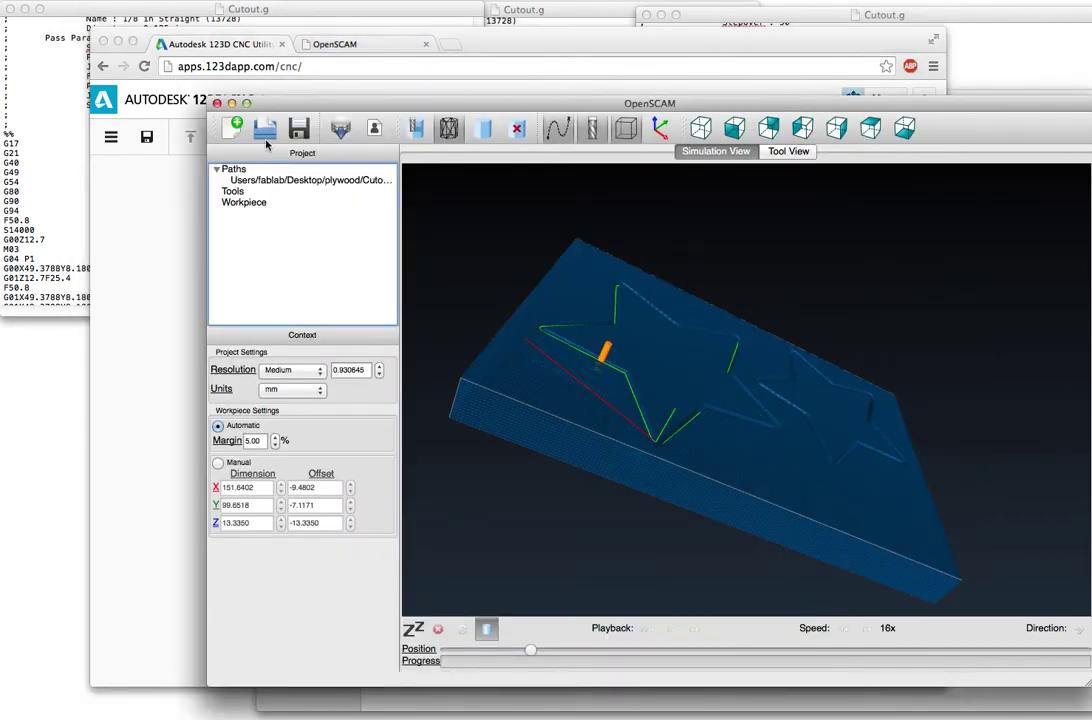
Open Cutout.g from Desktop > eigthexport, showing All Files
left_click(266, 132)
left_click(300, 233)
left_click(462, 241)
left_click(560, 425)
key("Return")
left_click(597, 199)
key("Return")
Reset and play the simulation, then show tool paths through a translucent workpiece
left_click_drag(588, 463, 724, 461)
left_click(646, 628)
left_click(520, 132)
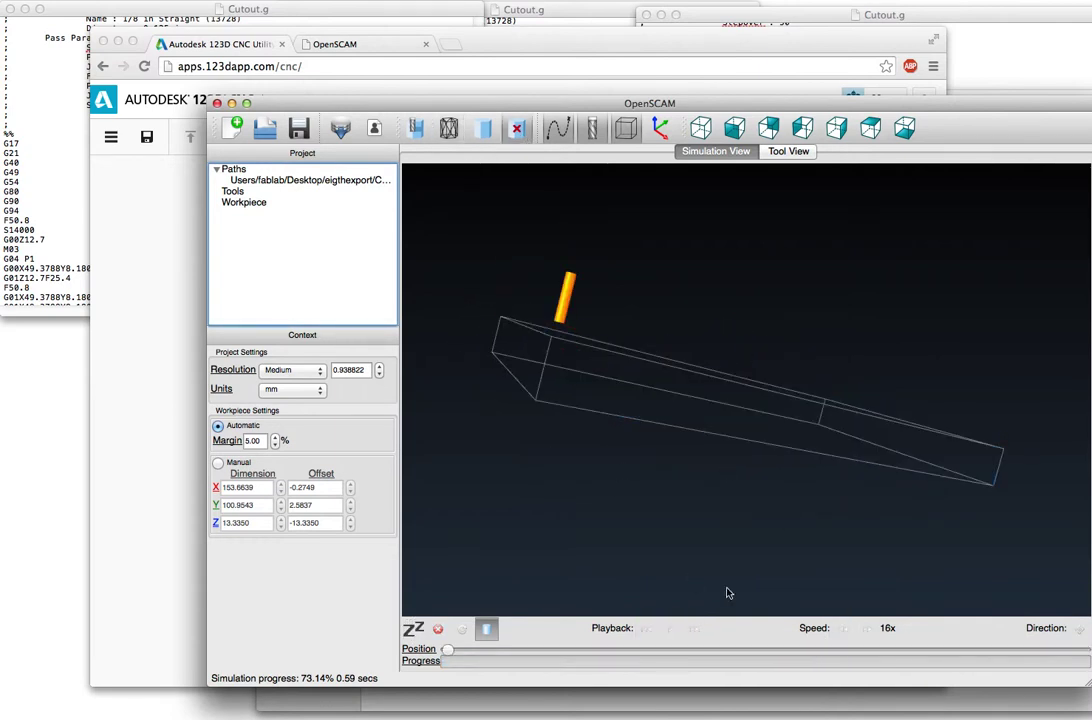
left_click(670, 627)
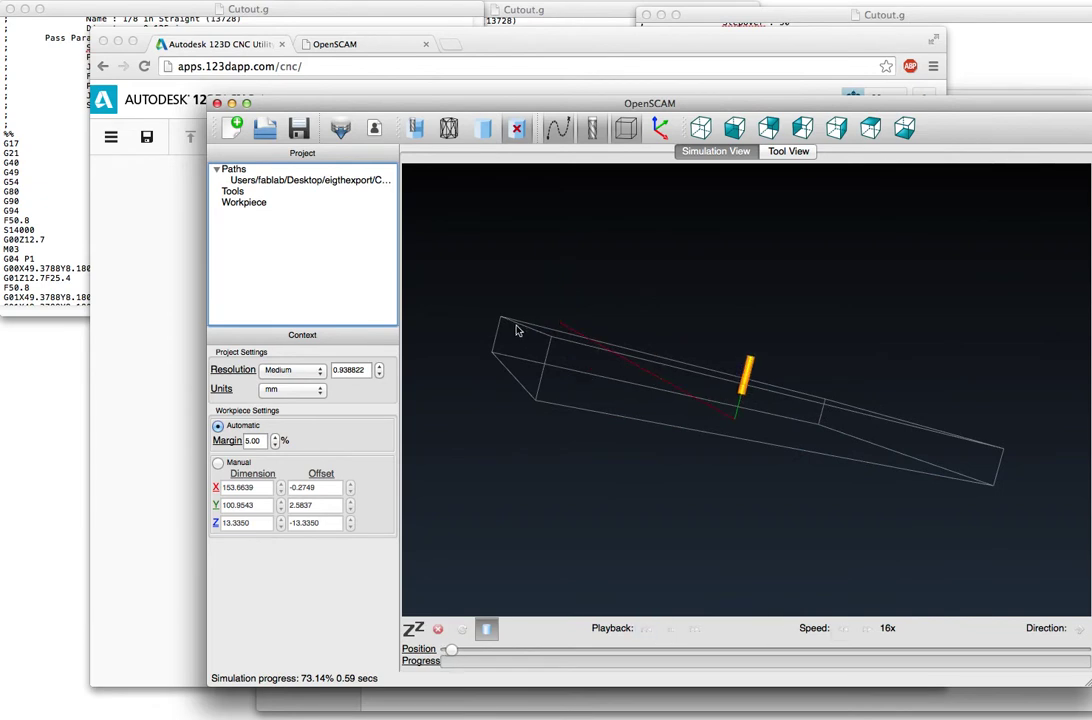
left_click_drag(518, 331, 592, 336)
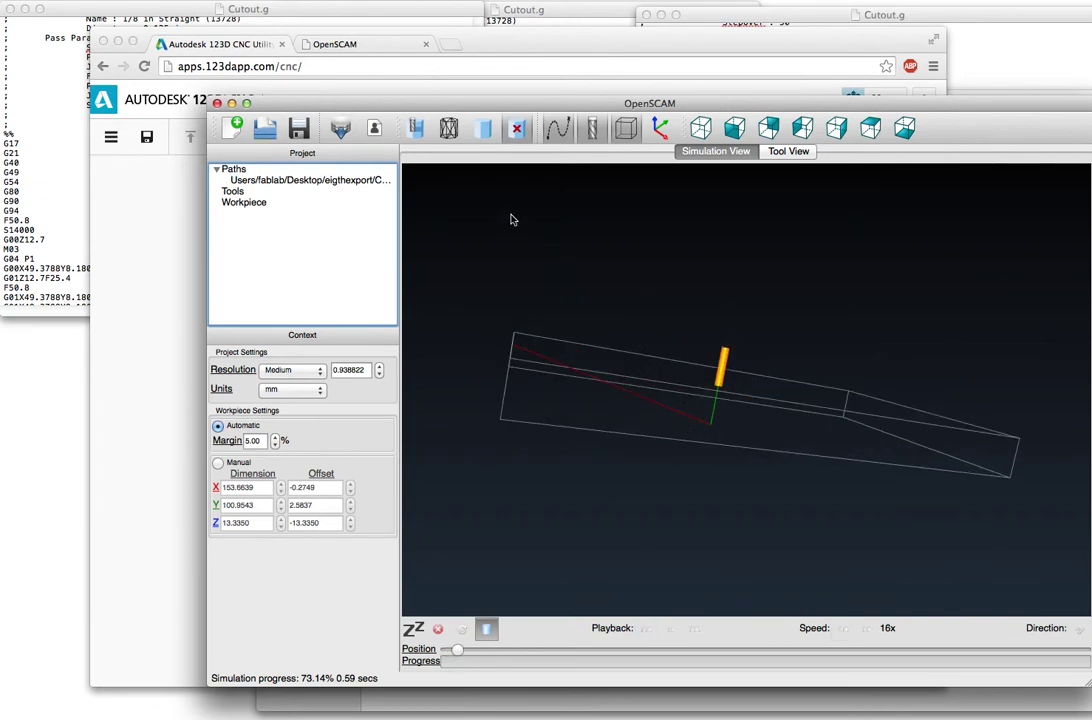
left_click(484, 128)
left_click_drag(531, 273, 541, 324)
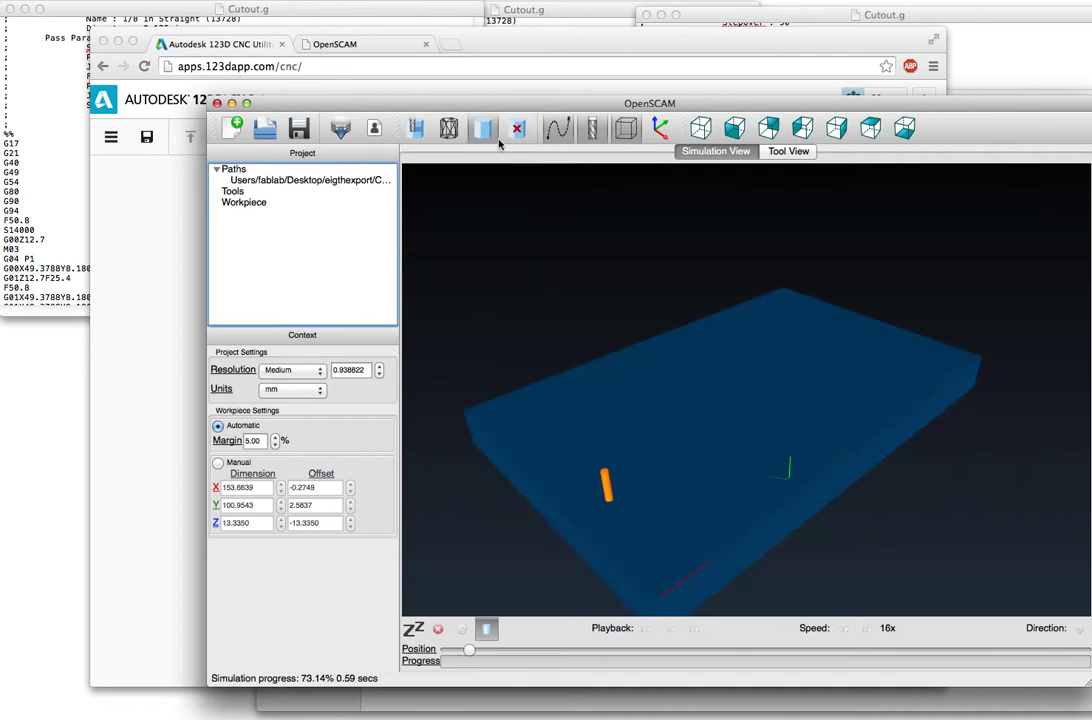
left_click(416, 130)
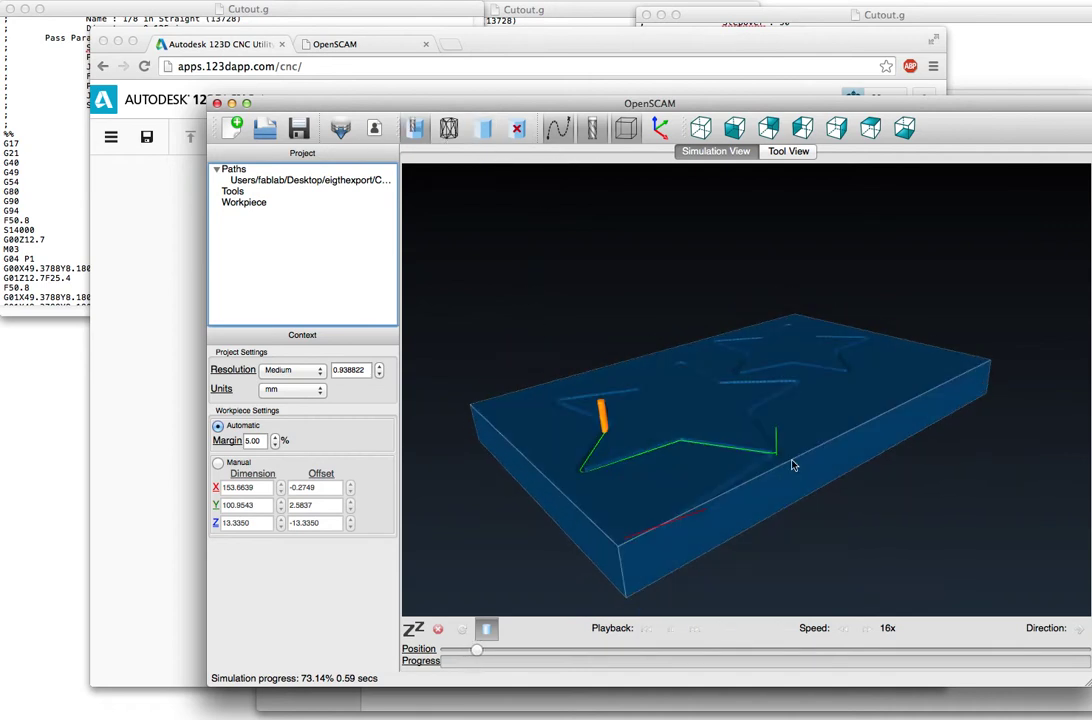
Raise the first Cutout.g window and scroll to the top of its file
left_click(390, 11)
left_click(592, 11)
left_click(817, 13)
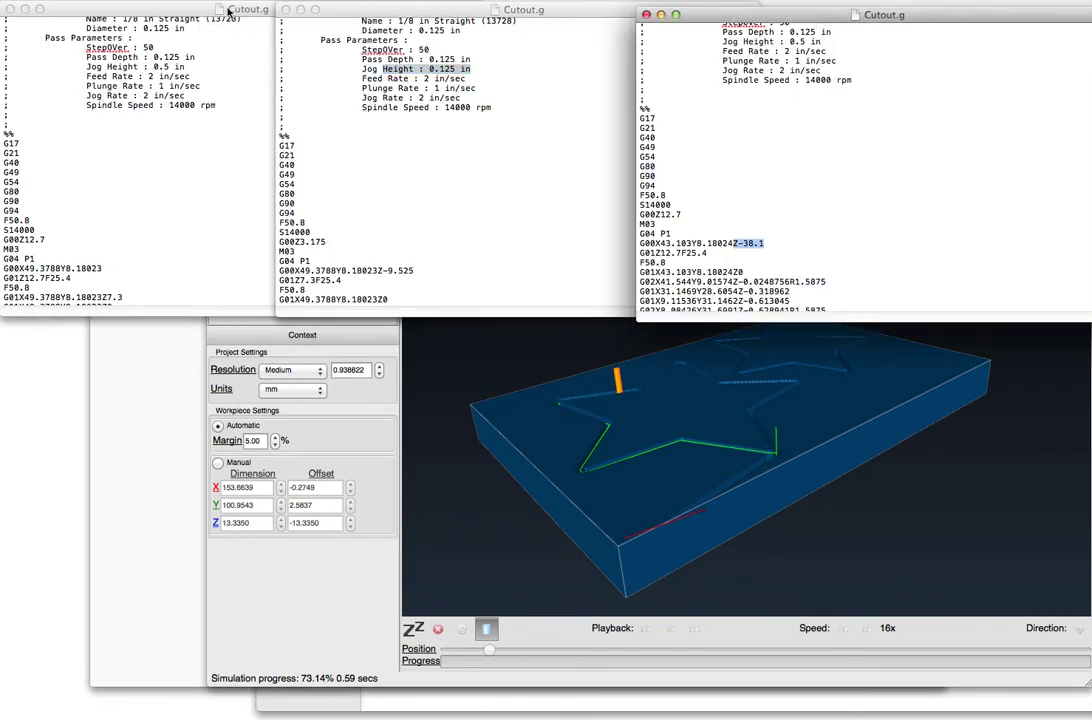
left_click(229, 11)
scroll(245, 82, "up", 3)
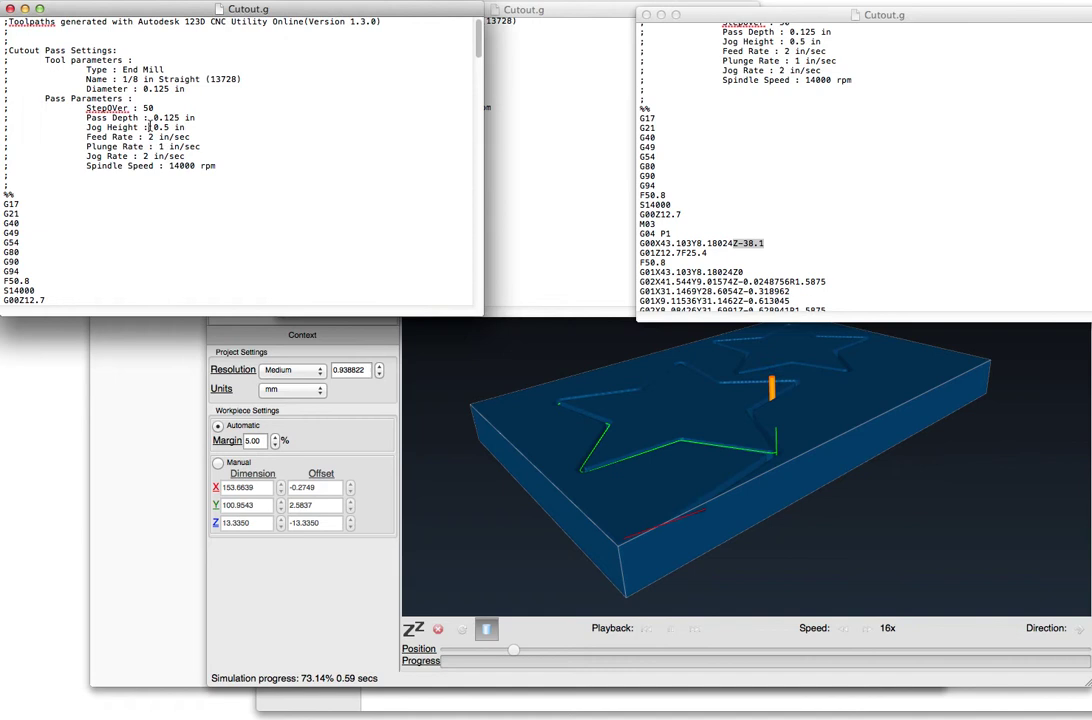
Highlight its 0.5 in Jog Height, the Z12.7 safe-height move and the Z0 plunge
left_click_drag(149, 127, 186, 127)
scroll(105, 189, "down", 2)
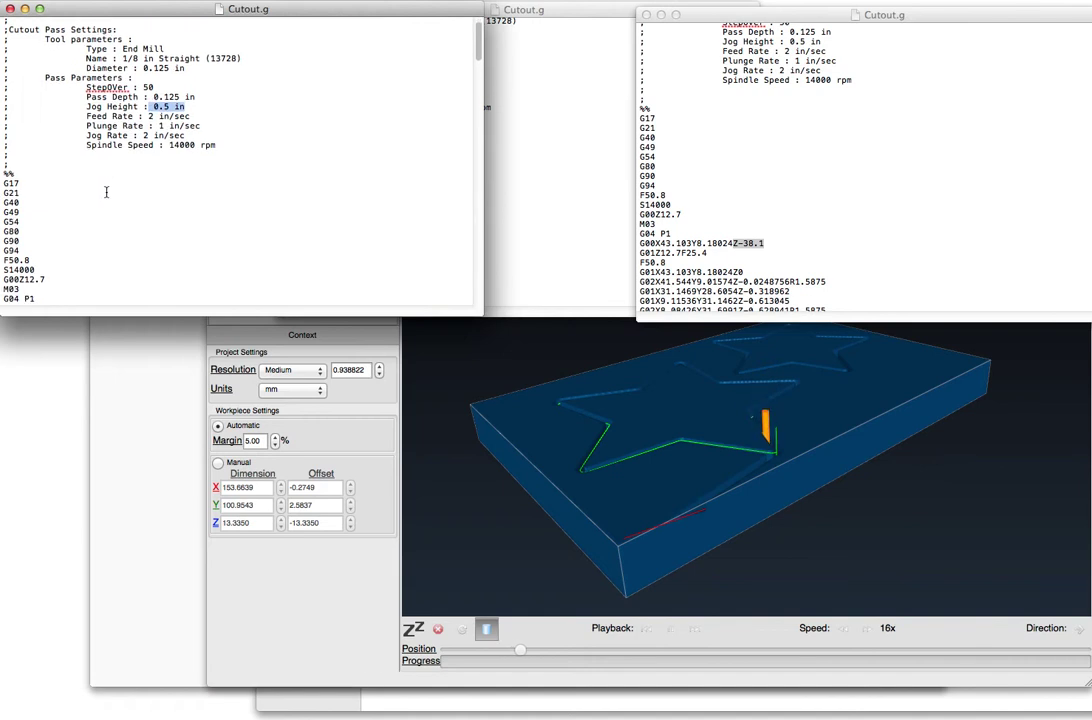
scroll(106, 191, "down", 6)
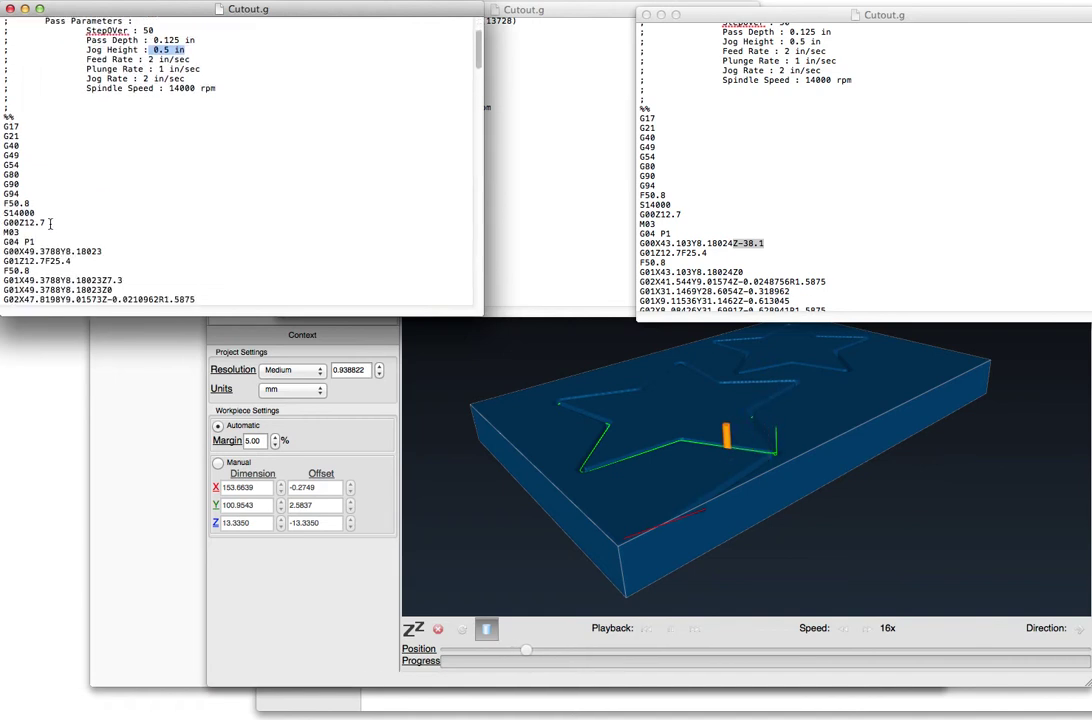
left_click_drag(46, 223, 19, 223)
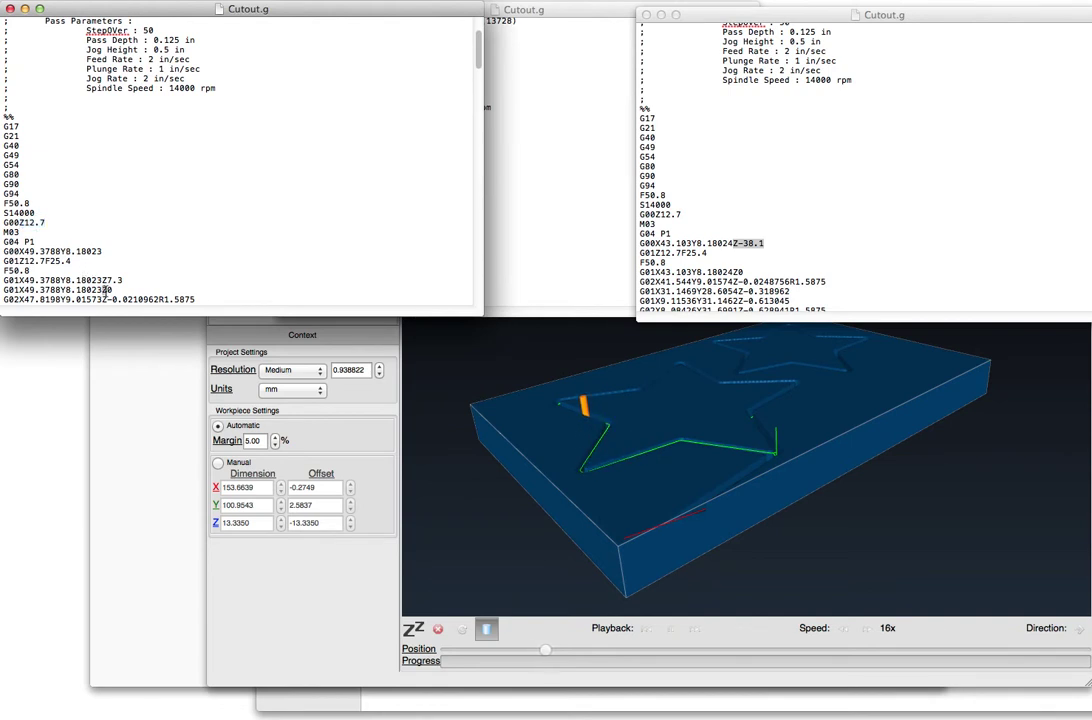
left_click_drag(100, 289, 114, 289)
Move the other Cutout.g left and highlight its jog height, G00Z12.7 and Z-38.1 values
left_click_drag(908, 17, 760, 12)
scroll(676, 47, "up", 1)
scroll(676, 47, "up", 2)
left_click_drag(640, 66, 492, 76)
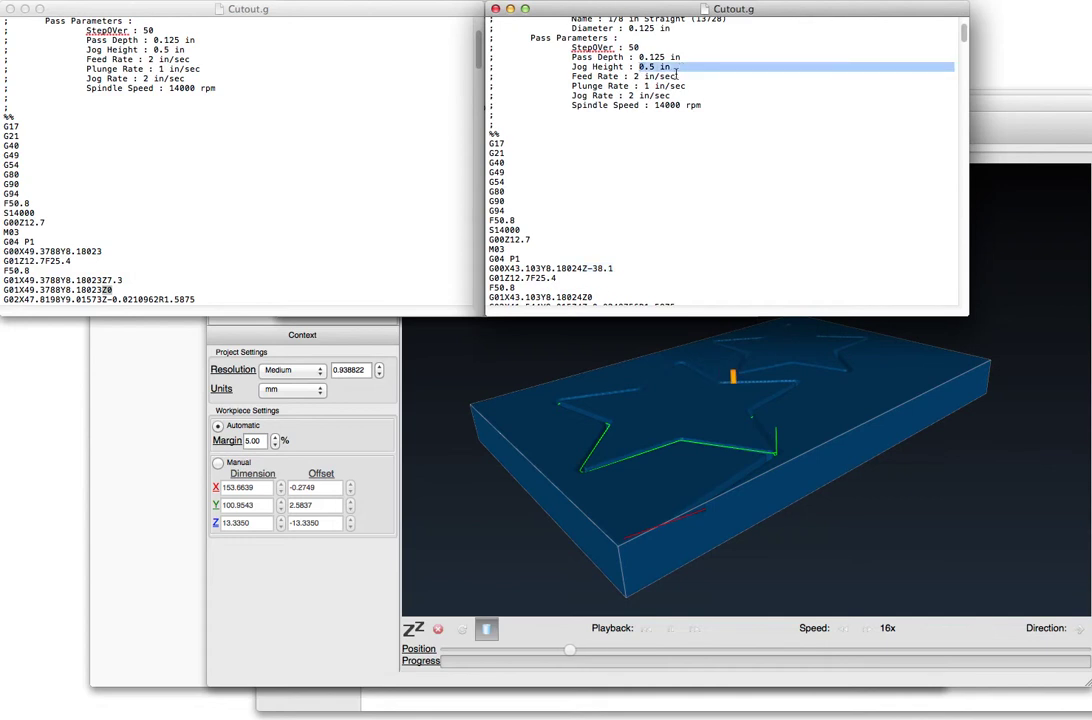
left_click(568, 202)
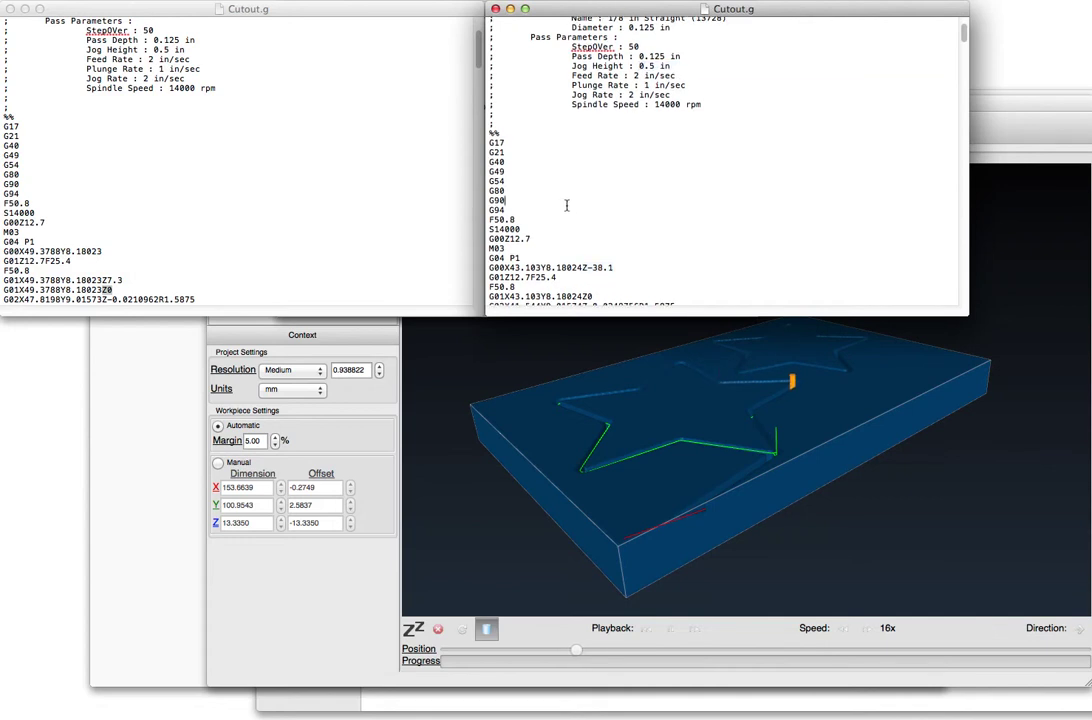
scroll(568, 202, "down", 4)
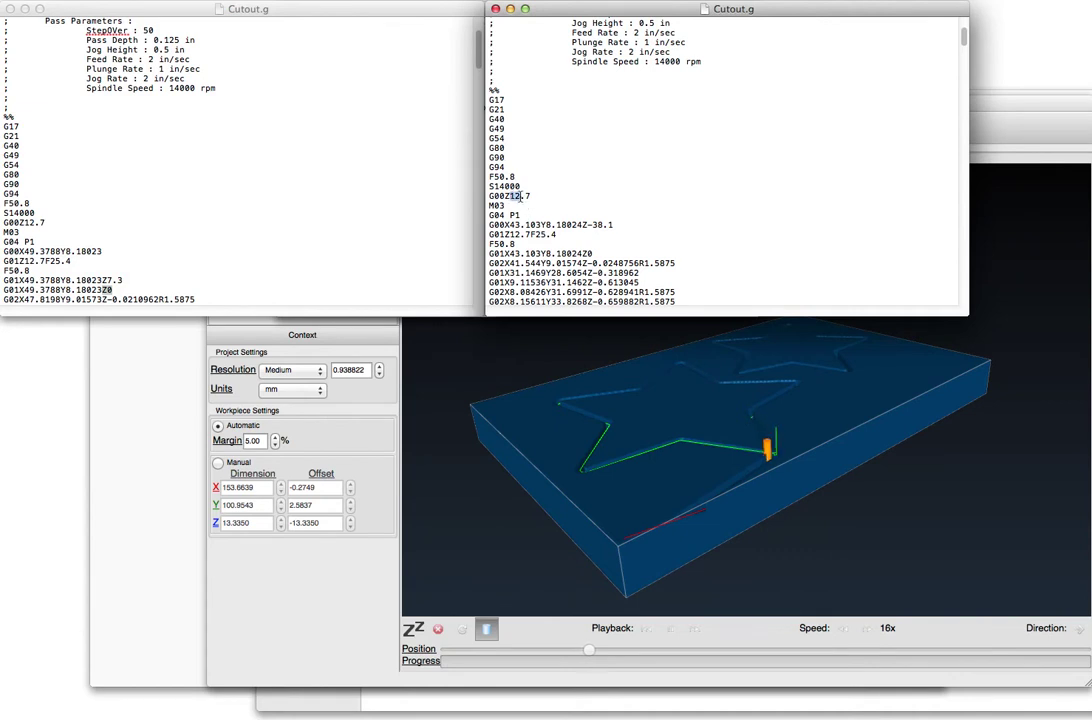
left_click_drag(516, 196, 535, 197)
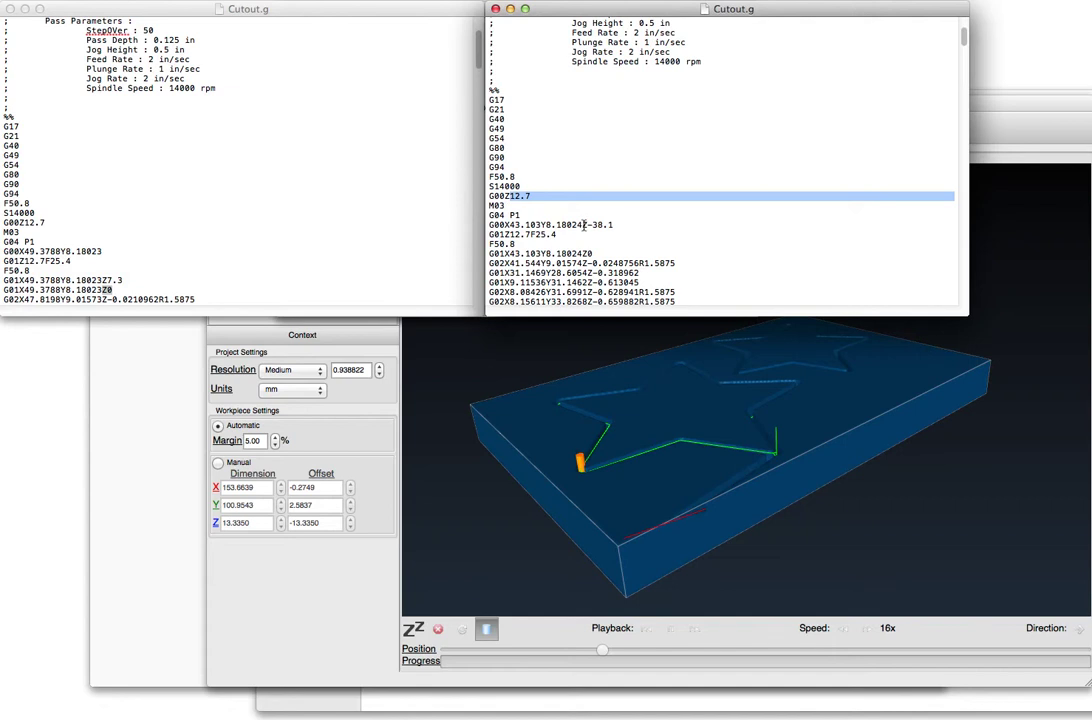
left_click_drag(583, 225, 623, 227)
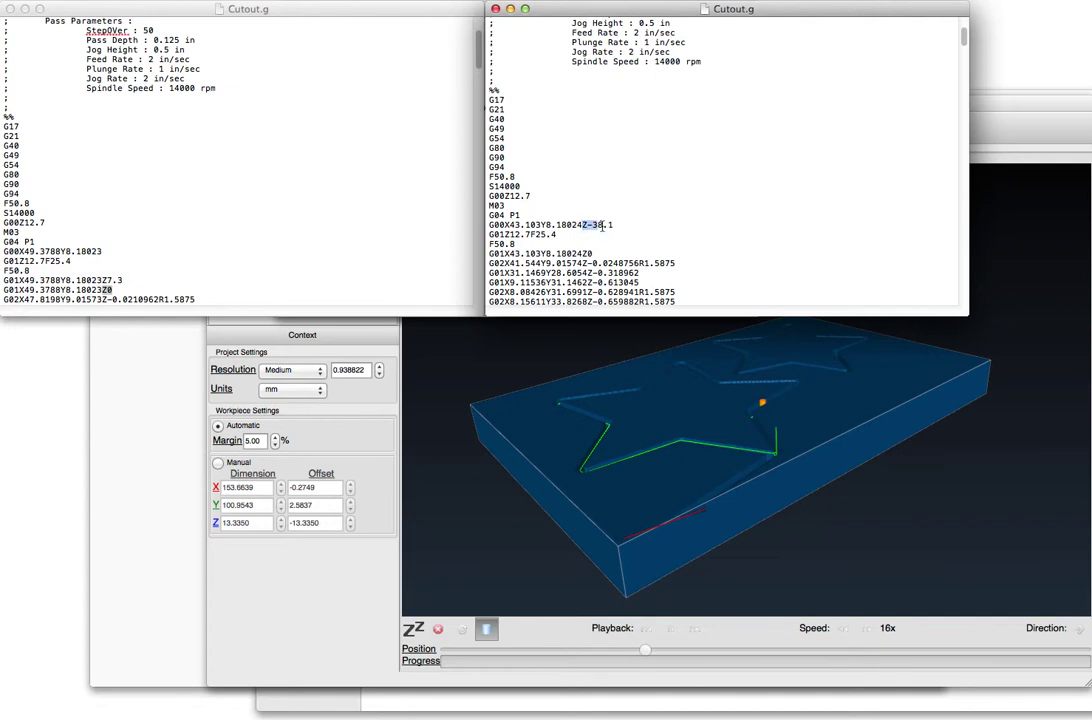
Delete Z-38.1 so the first rapid move reads G00X43.103Y8.18024
left_click(622, 226)
key("BackSpace")
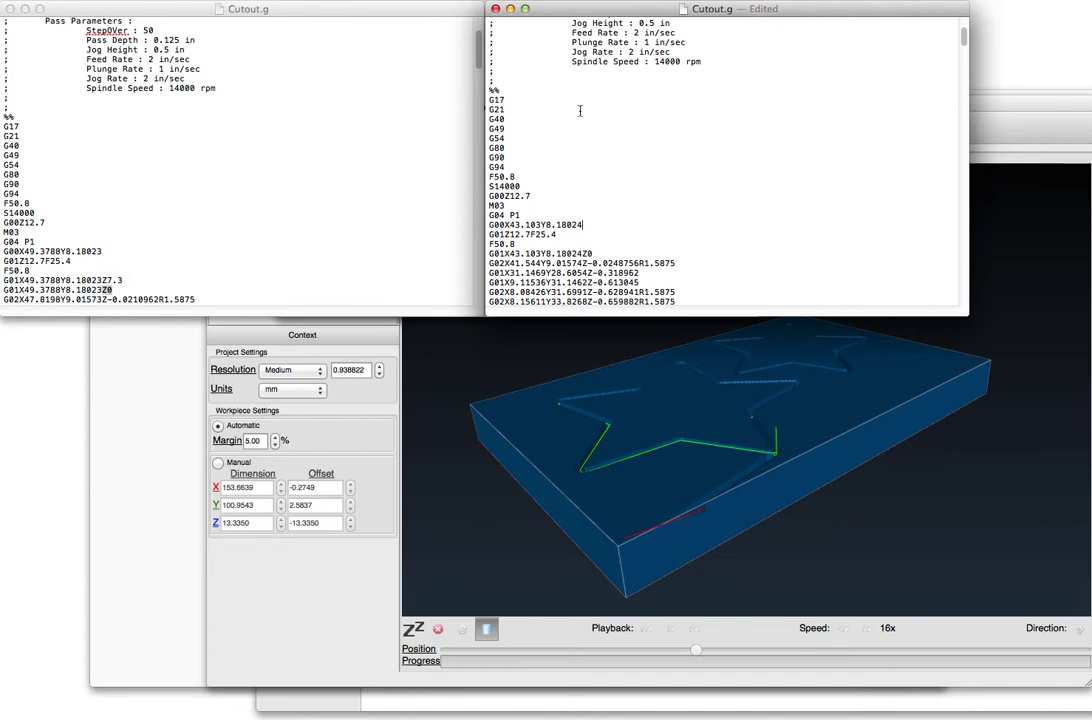
left_click(558, 378)
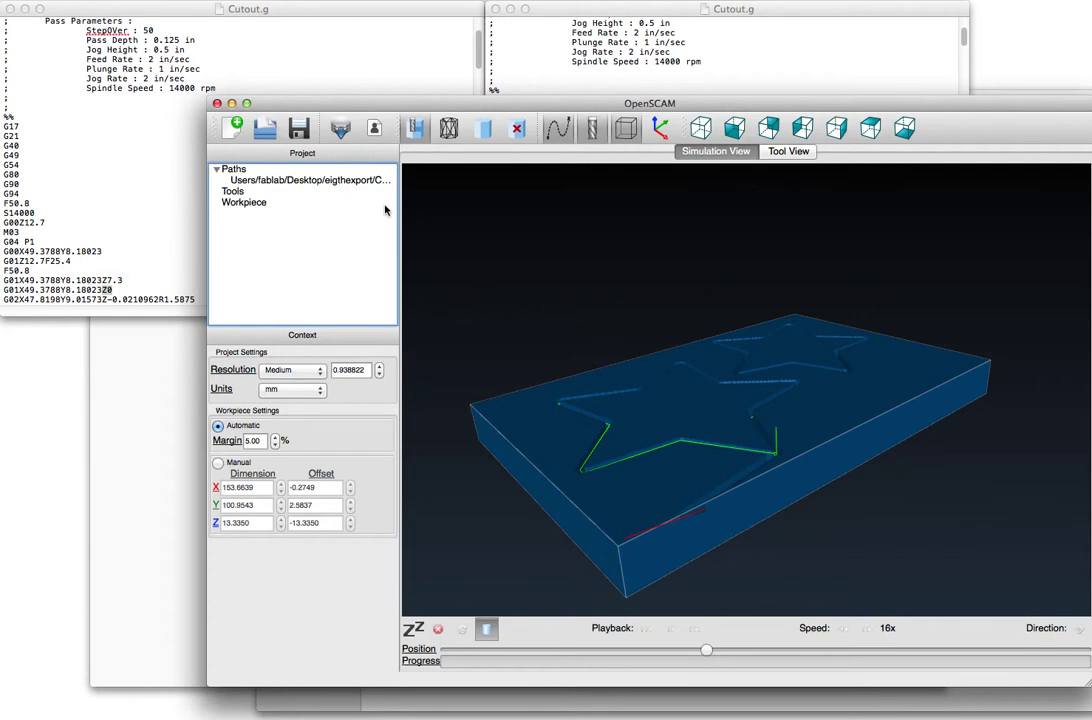
Open Cutout.g from Desktop > foam with All Files shown
key("super+o")
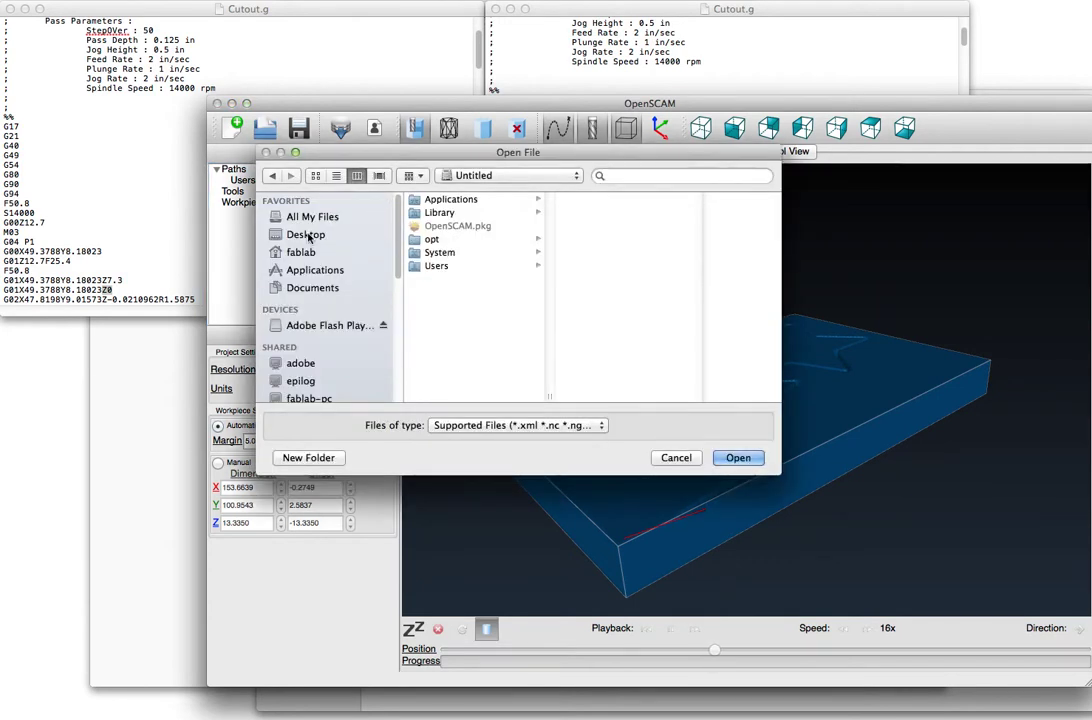
left_click(306, 235)
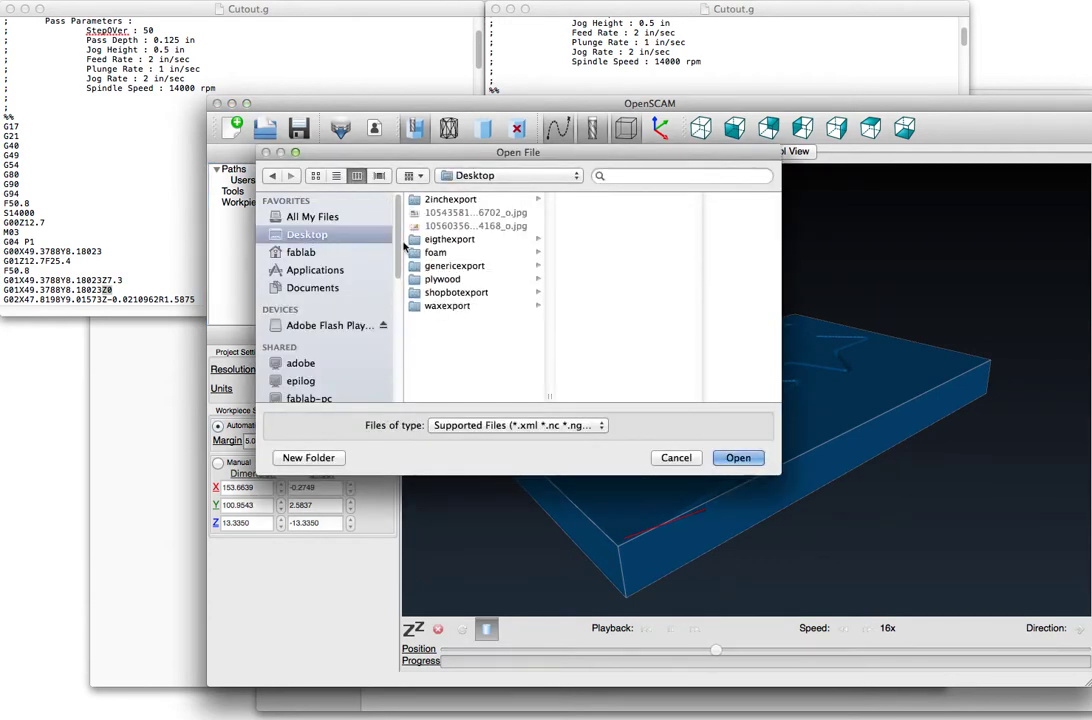
left_click(445, 280)
left_click(450, 257)
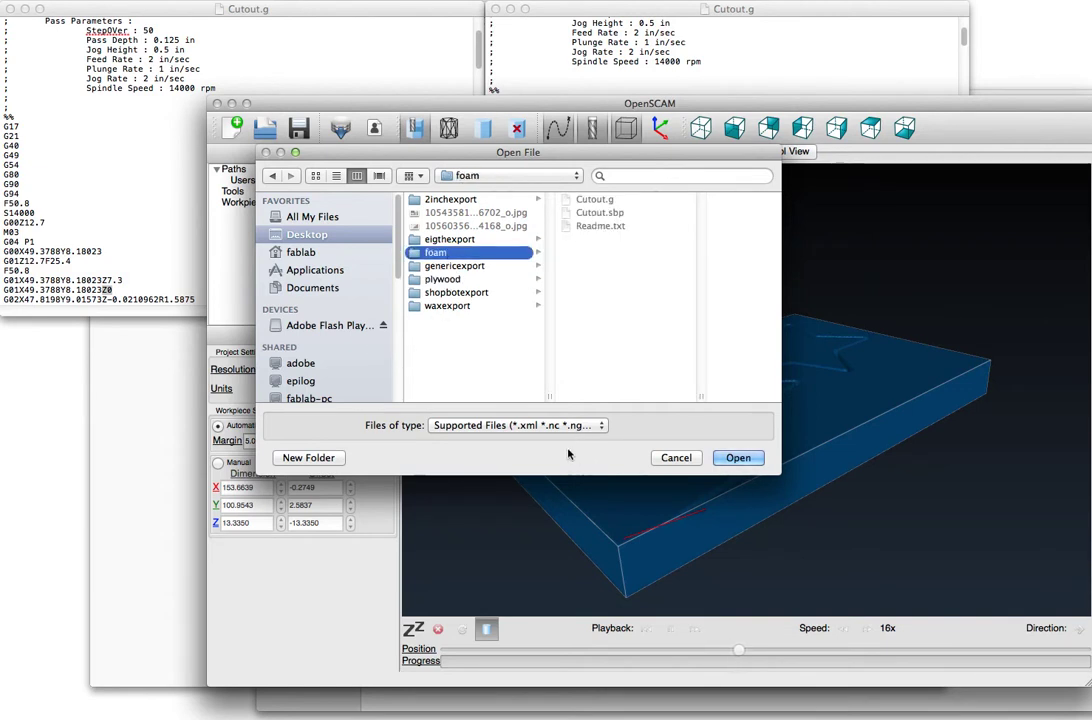
left_click(517, 425)
key("Down")
key("Return")
left_click(594, 200)
left_click(756, 458)
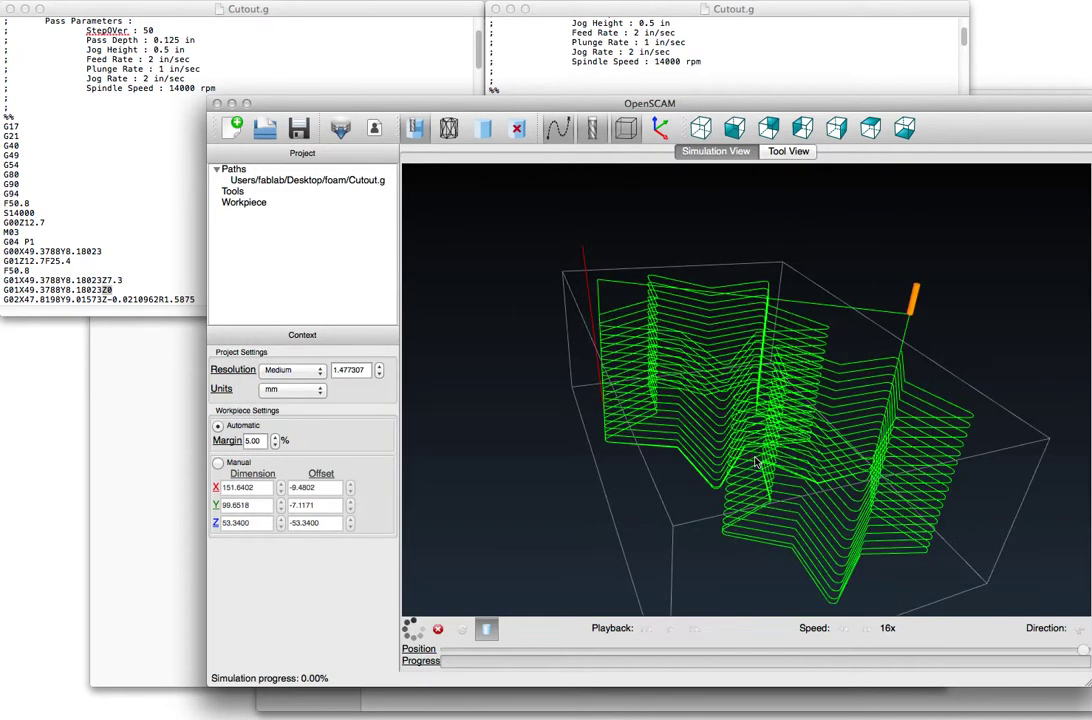
Hide the workpiece to inspect the stacked deep toolpath, then browse to Desktop in Open
left_click_drag(645, 395, 647, 365)
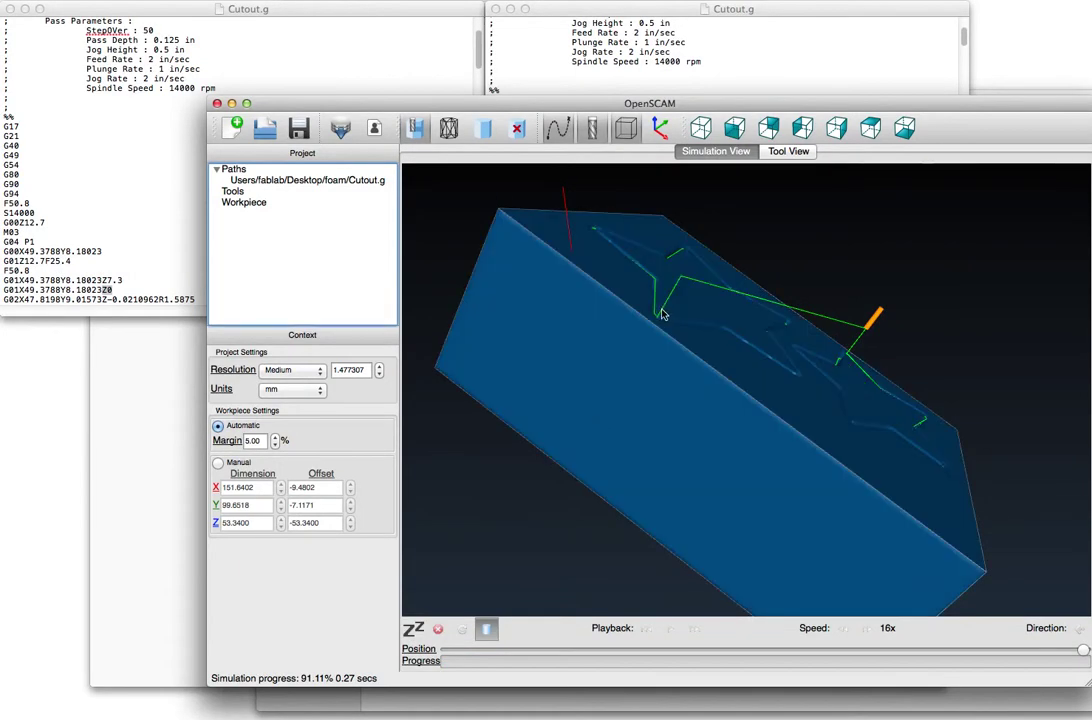
left_click(517, 130)
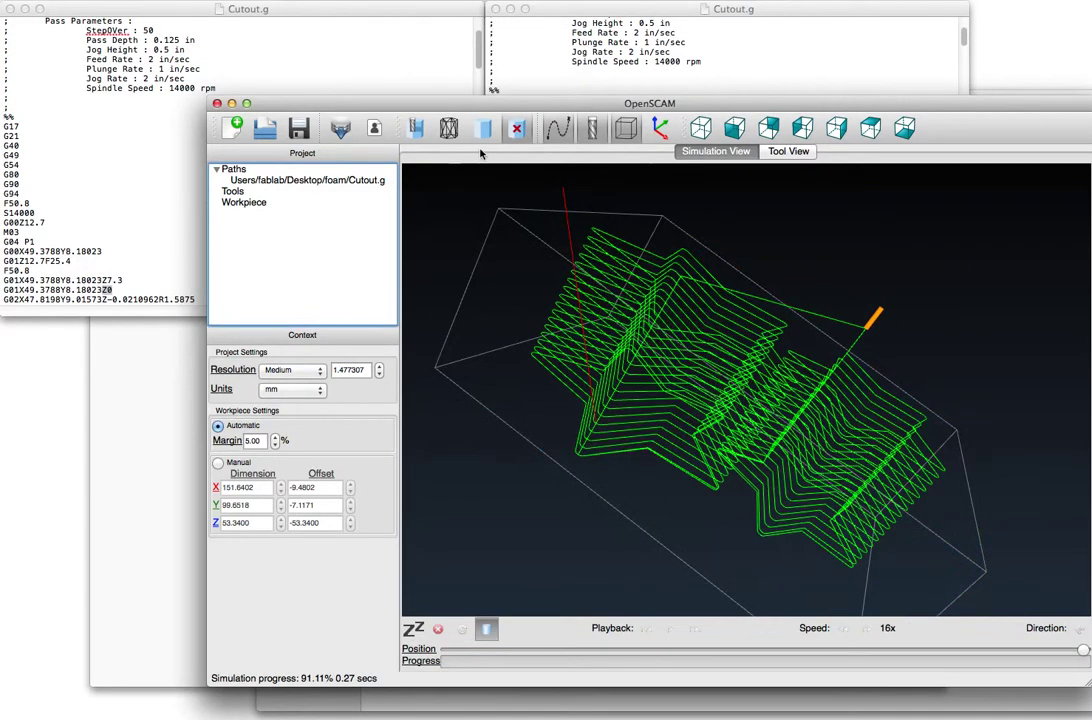
left_click(264, 130)
left_click(315, 238)
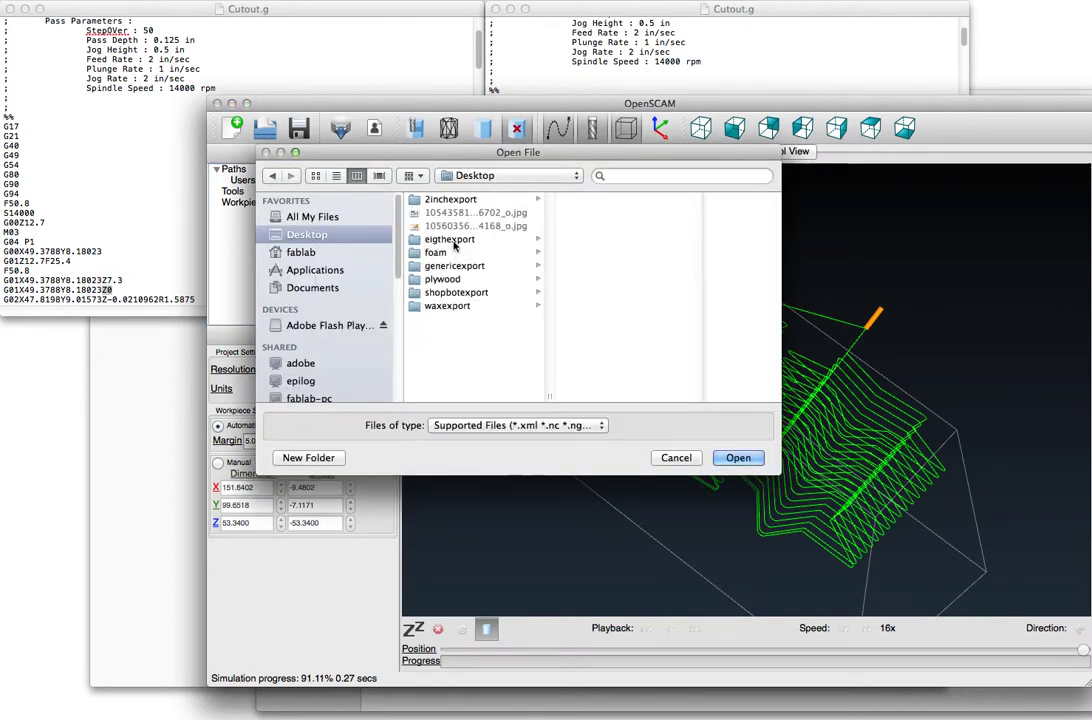
Load Cutout.g from the waxexport folder with All Files shown
left_click(453, 309)
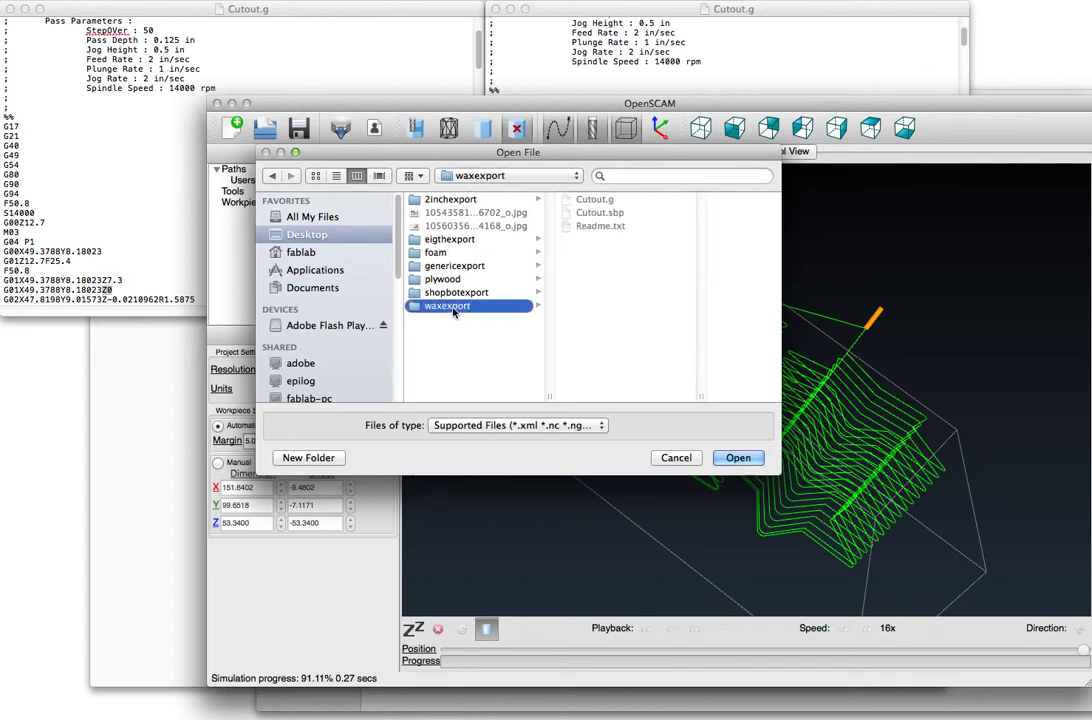
left_click(540, 425)
left_click(495, 441)
left_click(596, 200)
left_click(724, 456)
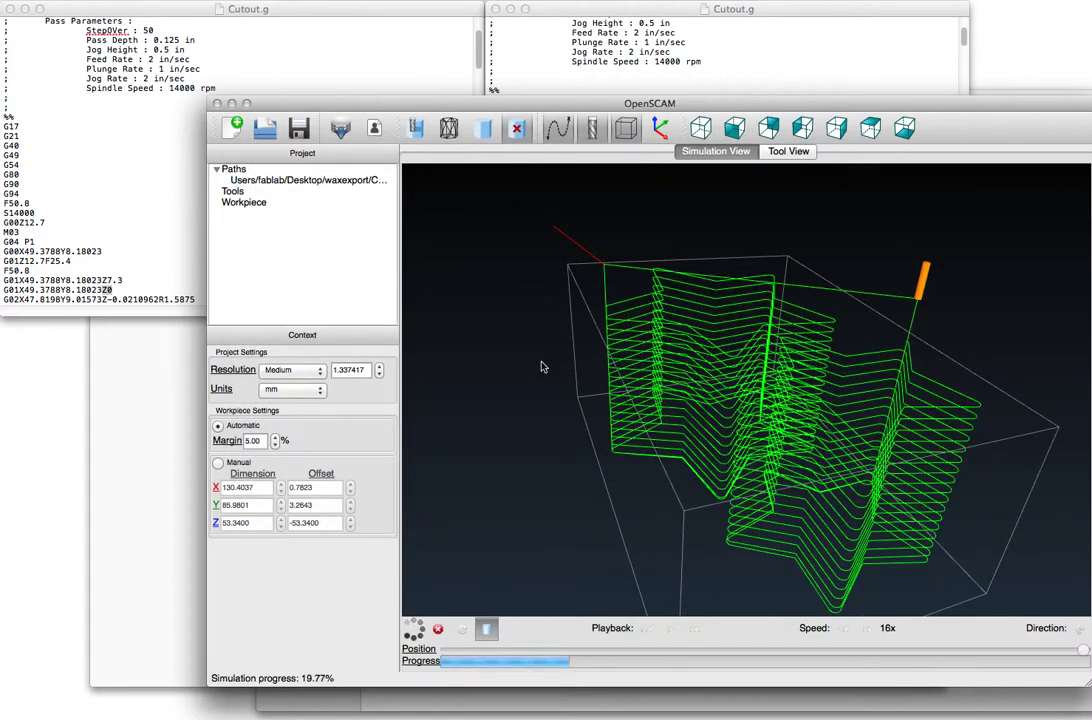
Rewind, show the solid workpiece and rotate to inspect the two stars cut at the surface
left_click_drag(541, 366, 600, 470)
left_click(648, 630)
left_click(483, 133)
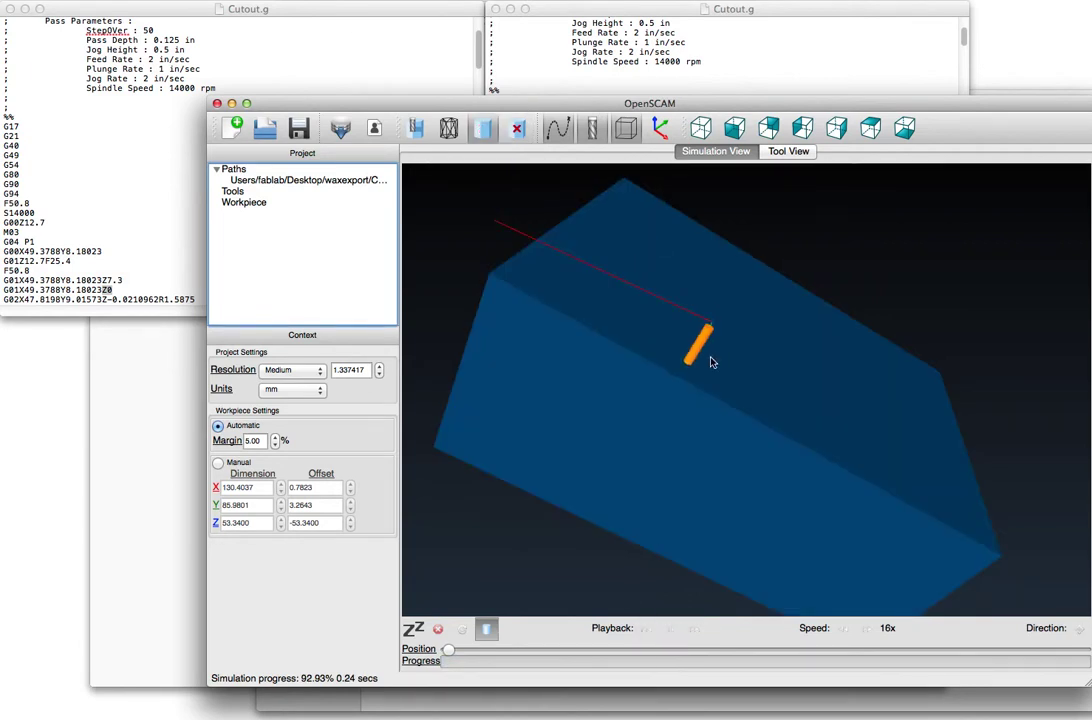
left_click_drag(704, 373, 762, 311)
left_click_drag(570, 274, 455, 192)
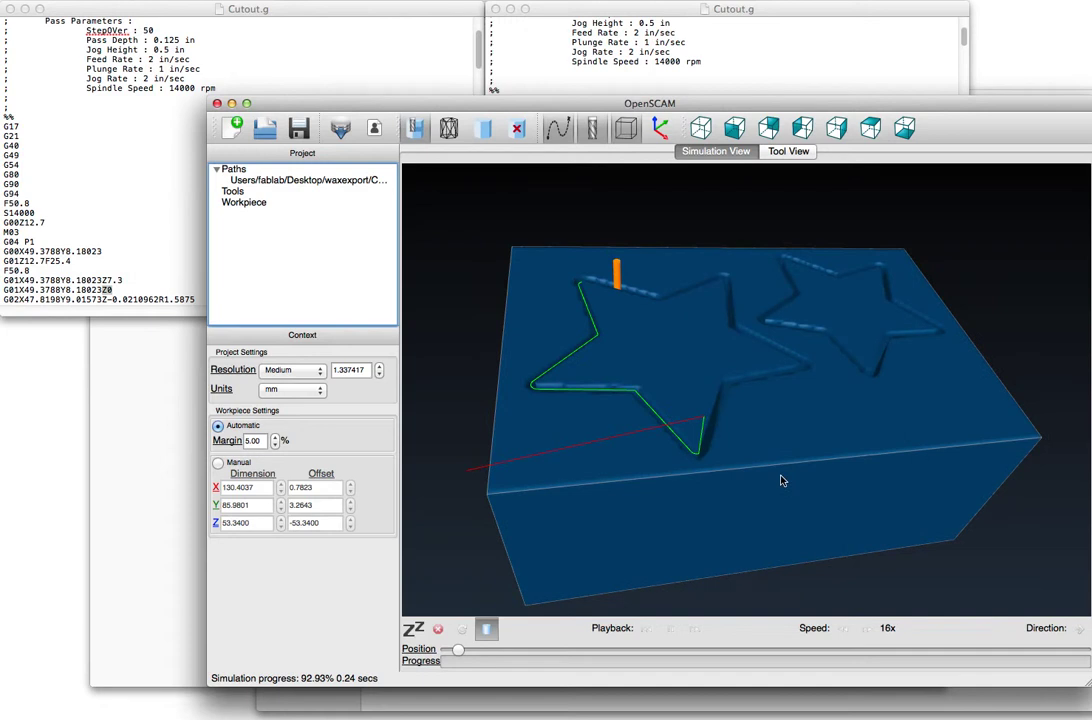
left_click_drag(780, 478, 750, 440)
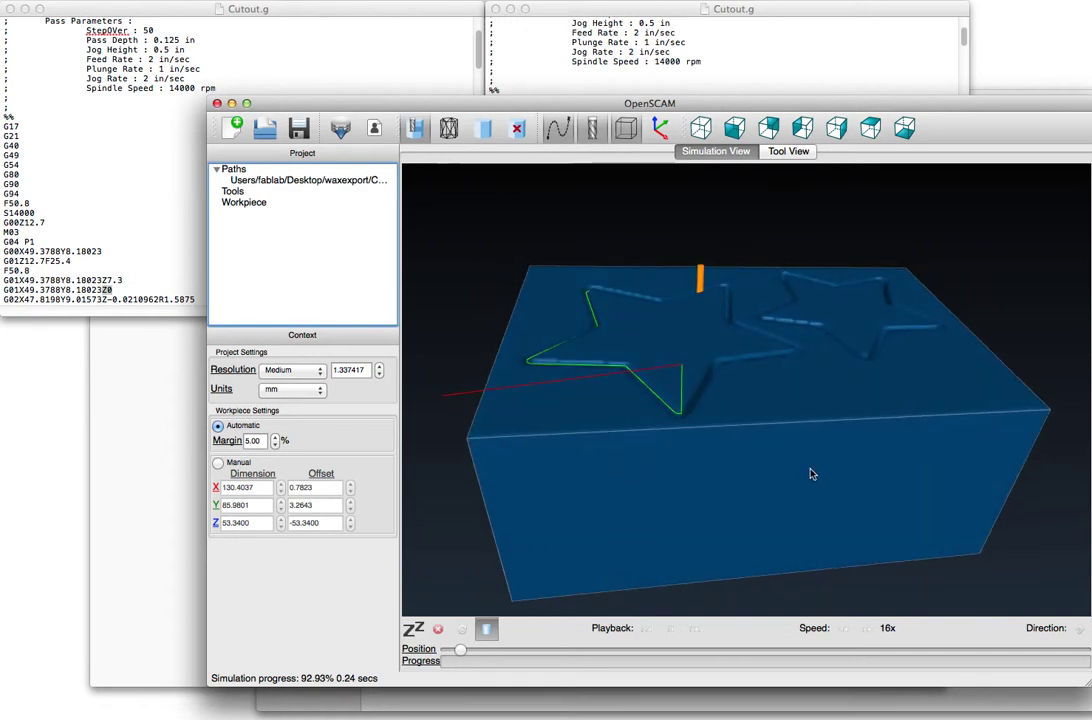
left_click_drag(686, 104, 662, 306)
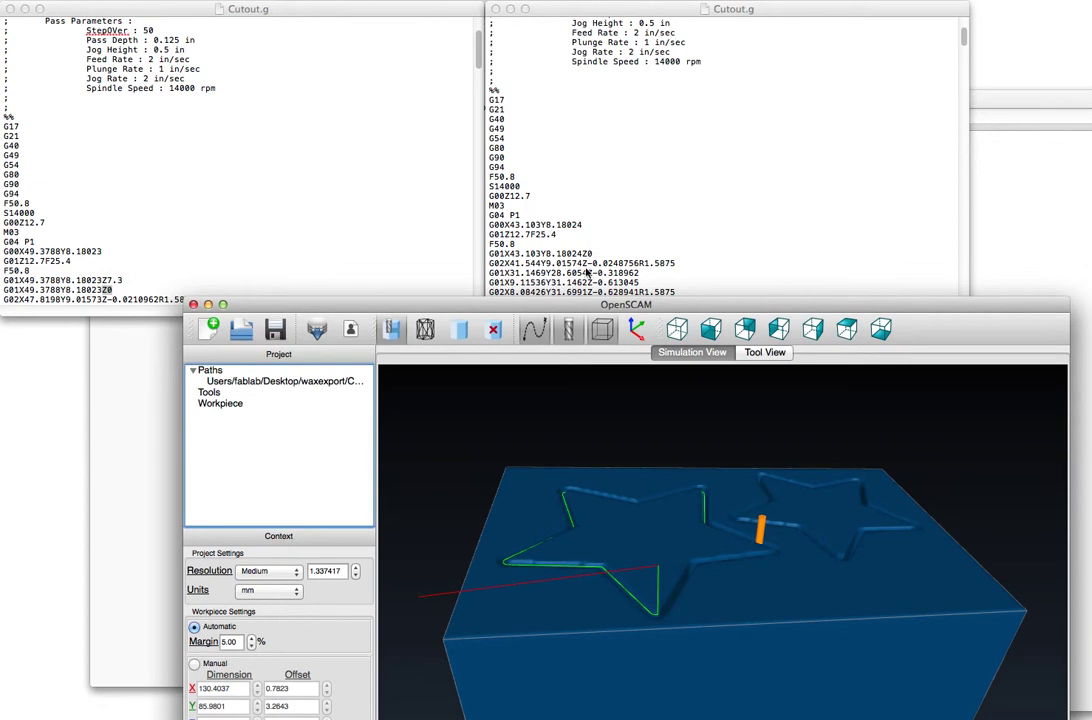
left_click_drag(597, 311, 533, 103)
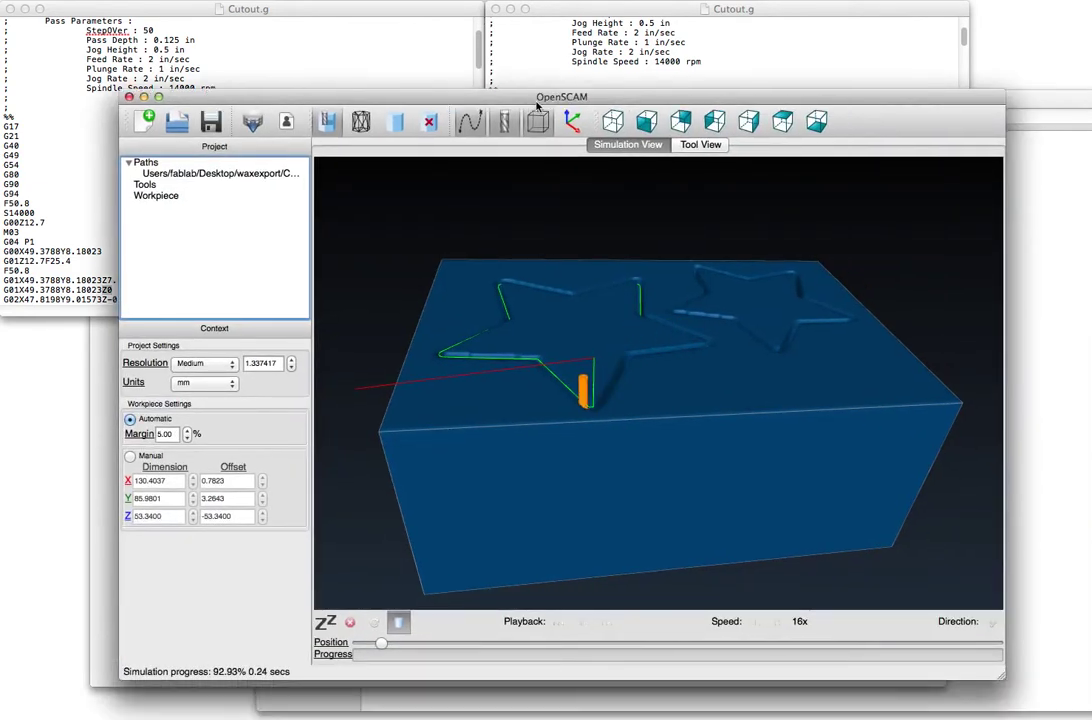
left_click_drag(466, 306, 767, 405)
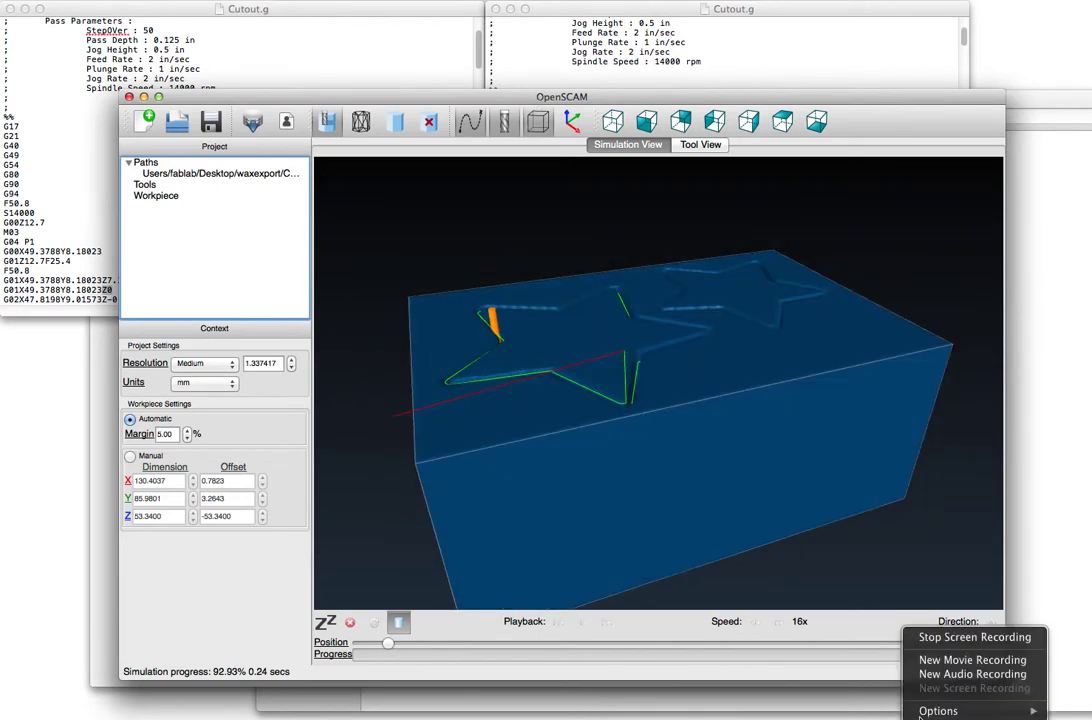